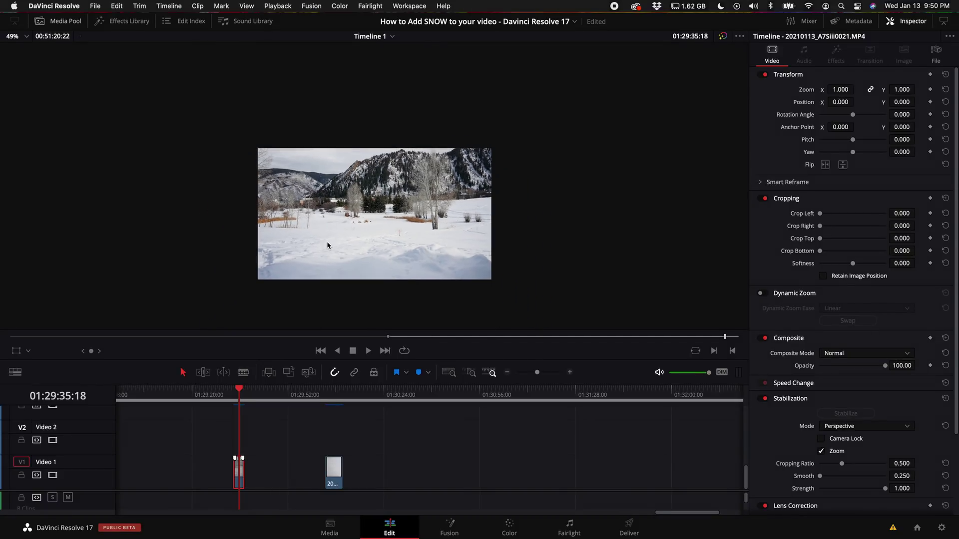
Enlarge the viewer and play the snowy mountain clip from its start to preview it
scroll(327, 241, up, 2)
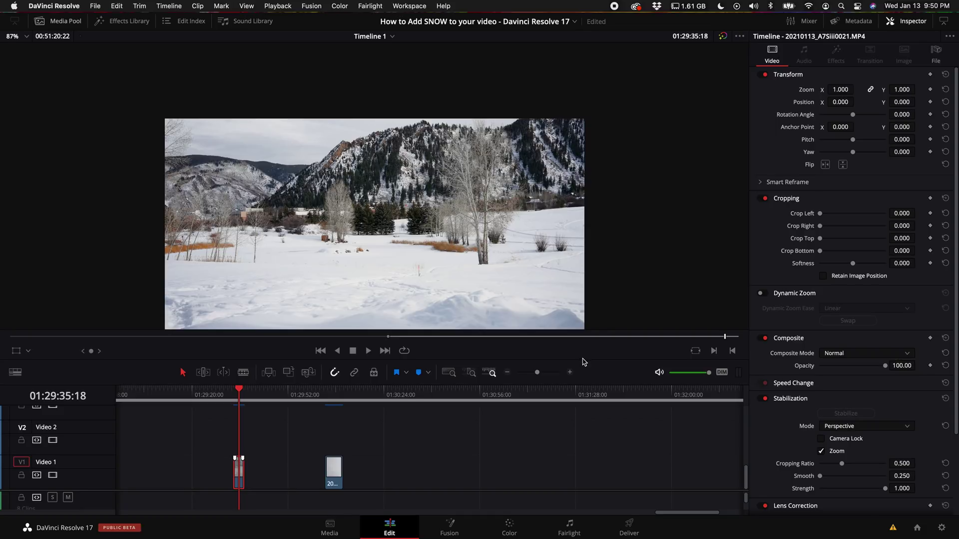
drag(581, 362, 582, 396)
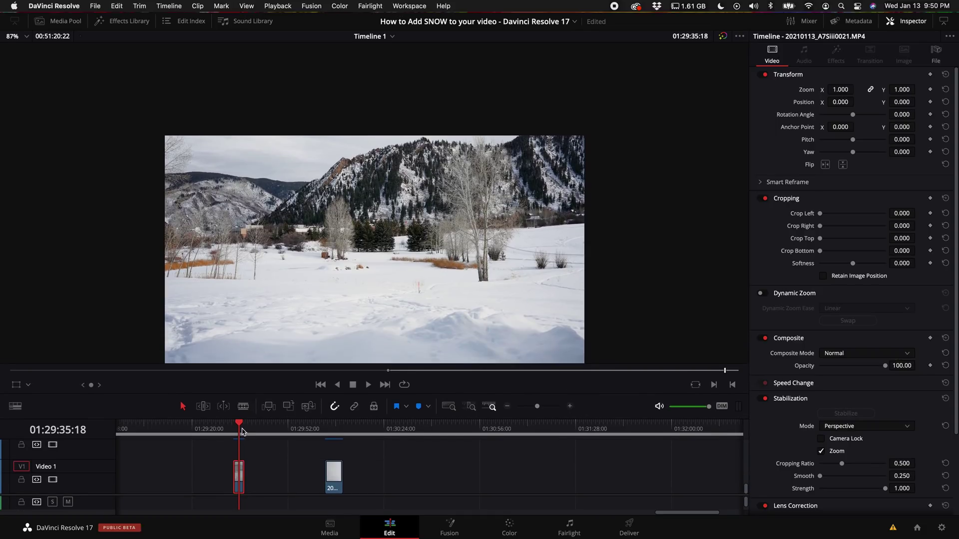
click(234, 429)
key(space)
scroll(350, 319, down, 2)
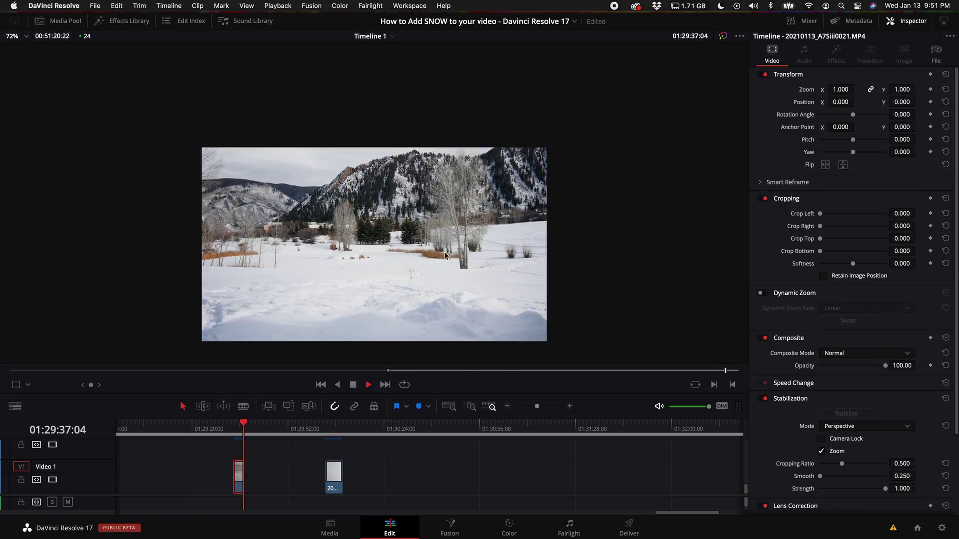
key(space)
scroll(240, 439, up, 5)
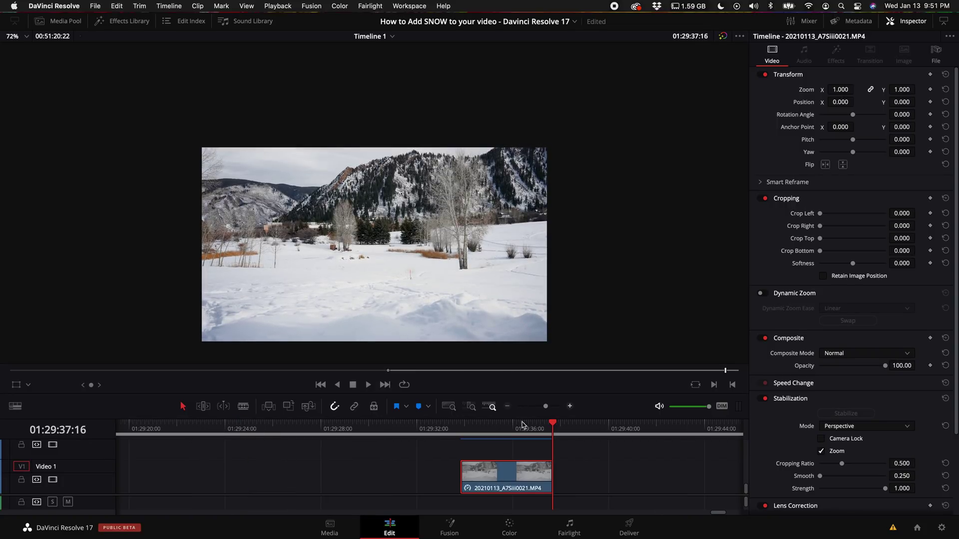
key(Up)
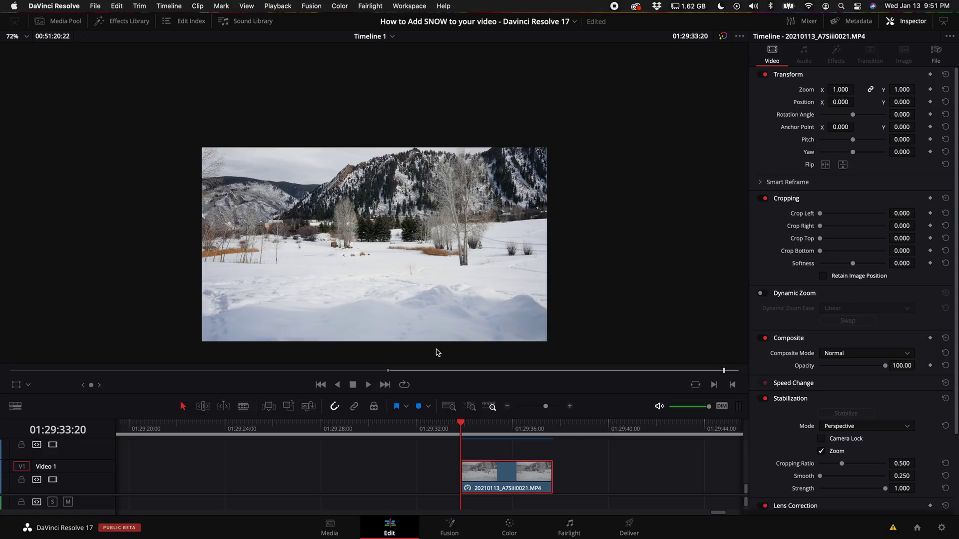
Convert the mountain clip into Fusion Clip 14 and open it on the Fusion page
right_click(491, 475)
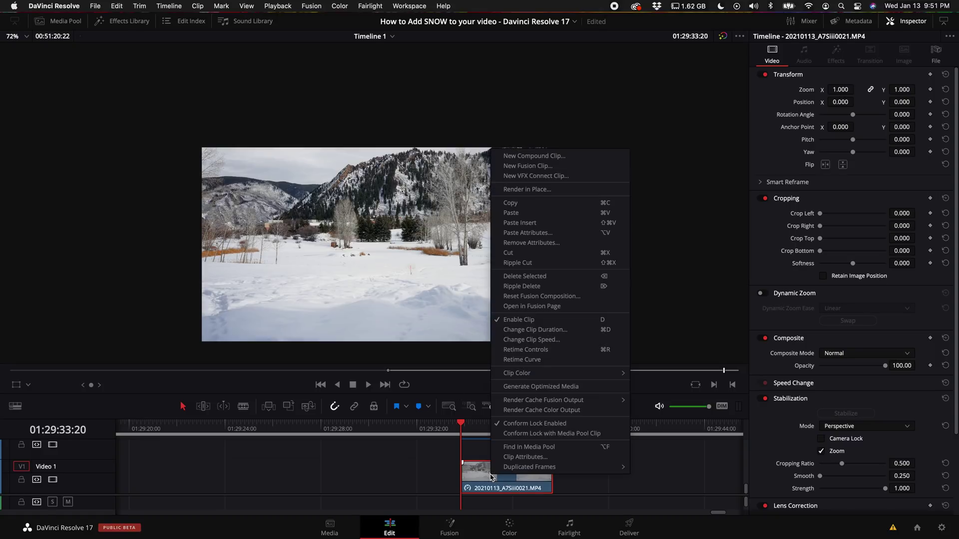
click(533, 168)
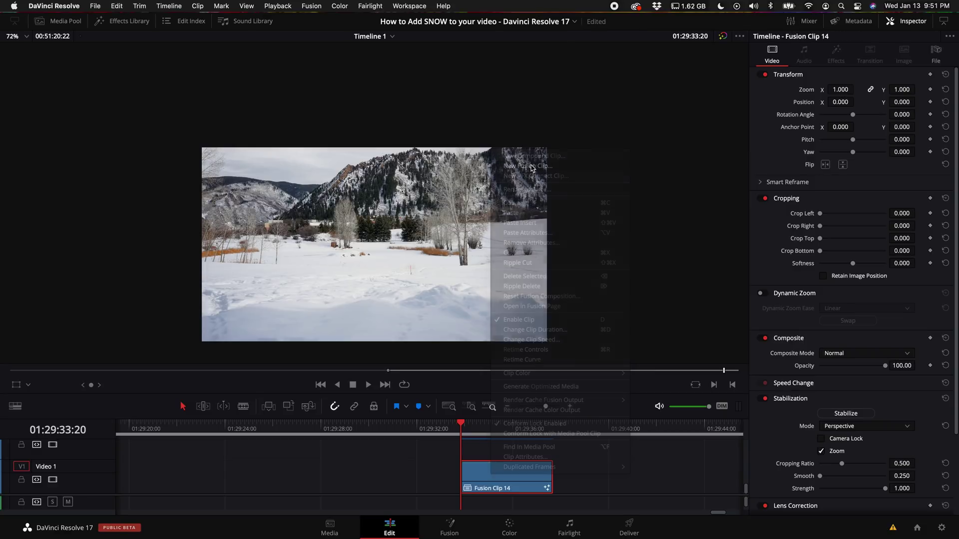
mouse_move(486, 424)
mouse_down()
mouse_move(476, 426)
mouse_move(498, 426)
mouse_up()
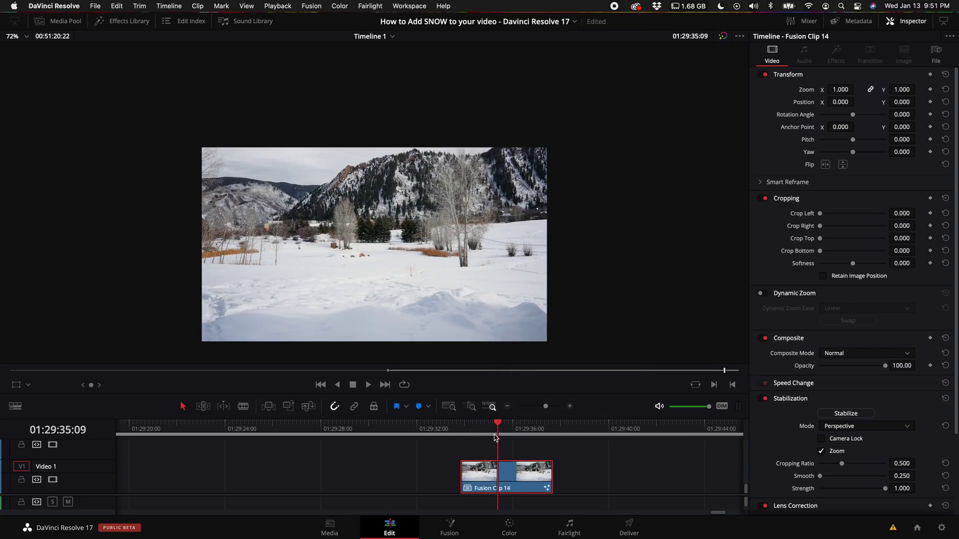
click(499, 466)
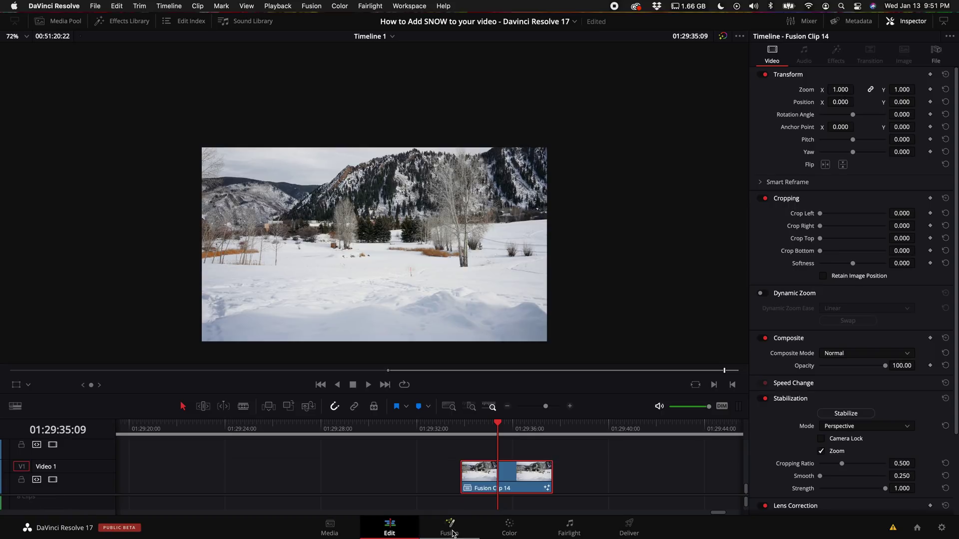
click(450, 526)
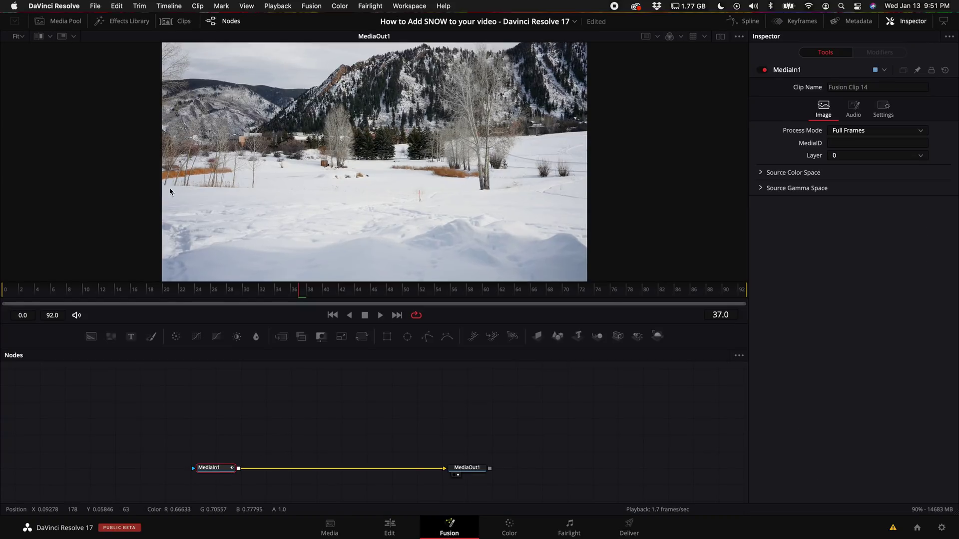
Drag the Snow template from Effects Library Templates > Particles into the node graph
click(133, 23)
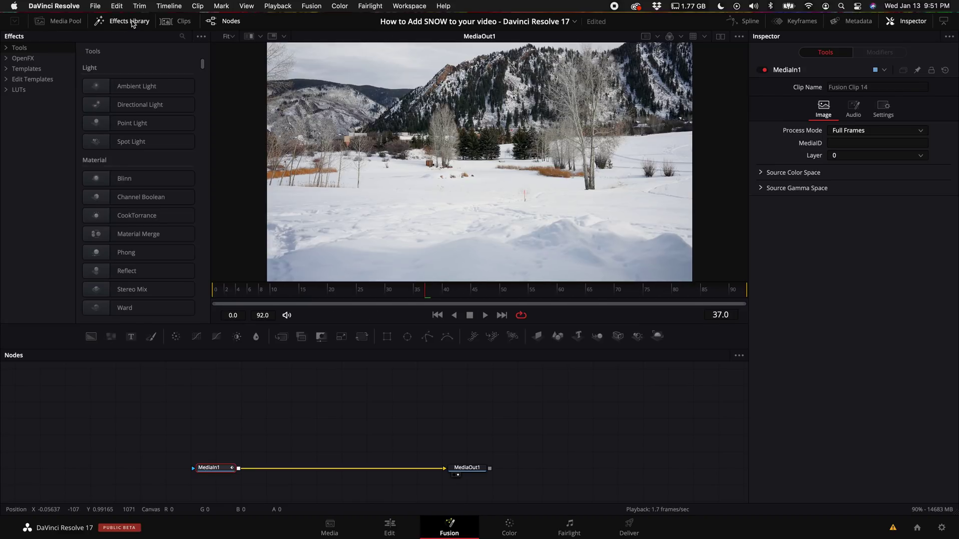
click(26, 70)
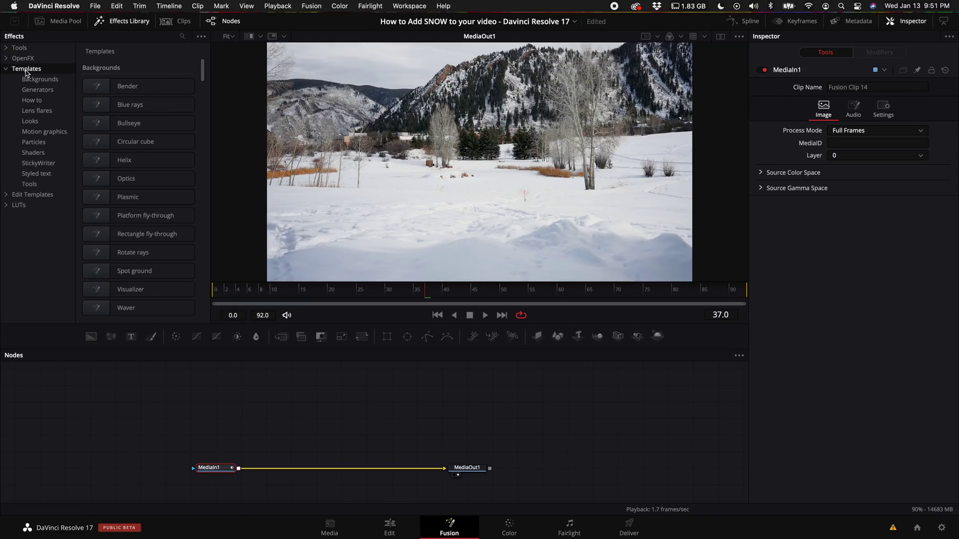
click(34, 143)
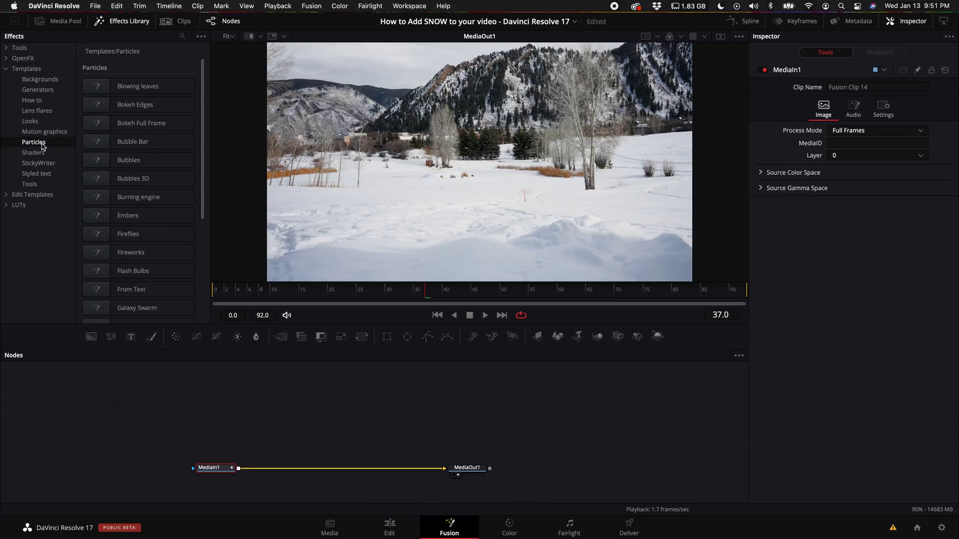
scroll(155, 275, down, 5)
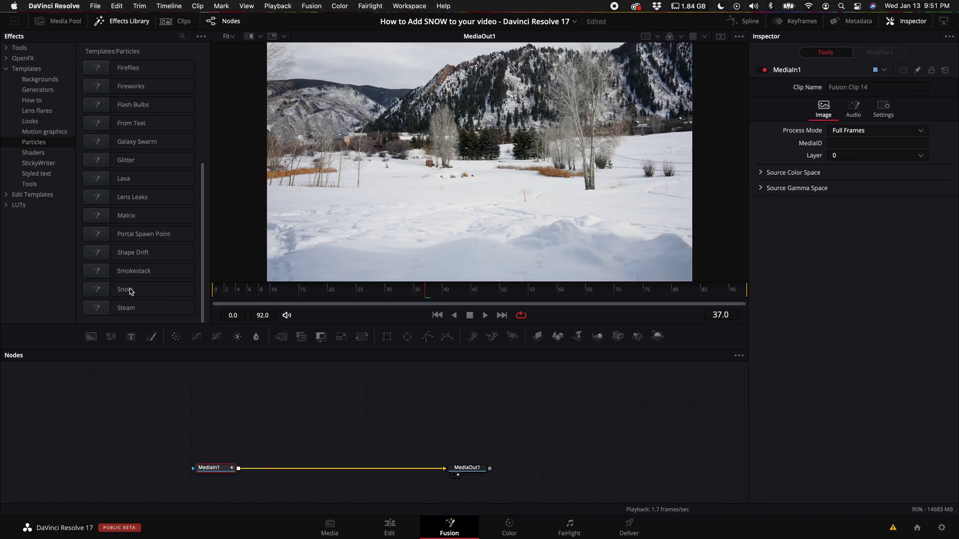
drag(129, 291, 366, 407)
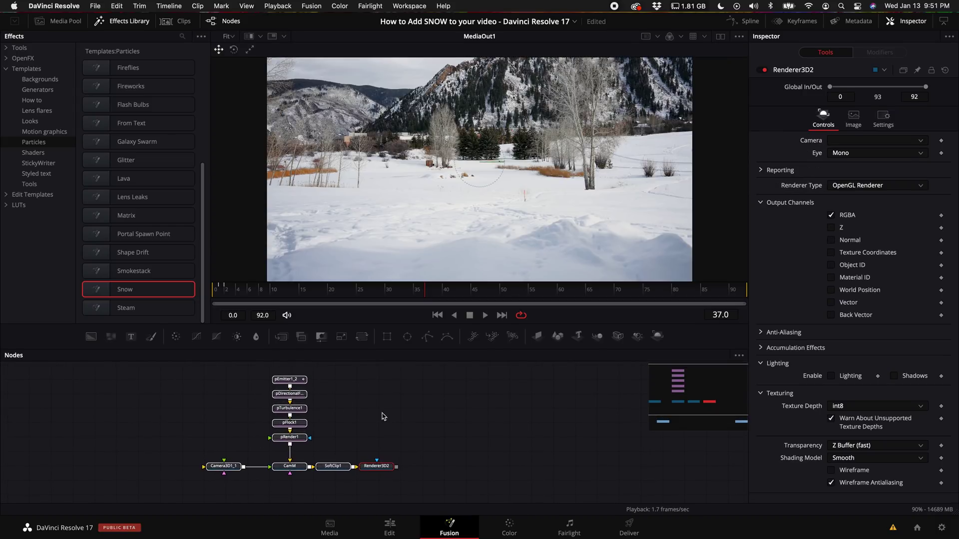
Unhook MediaIn1 from MediaOut1, wire Renderer3D2 into MediaOut1, and place MediaIn1 beside the Snow nodes
scroll(353, 436, down, 3)
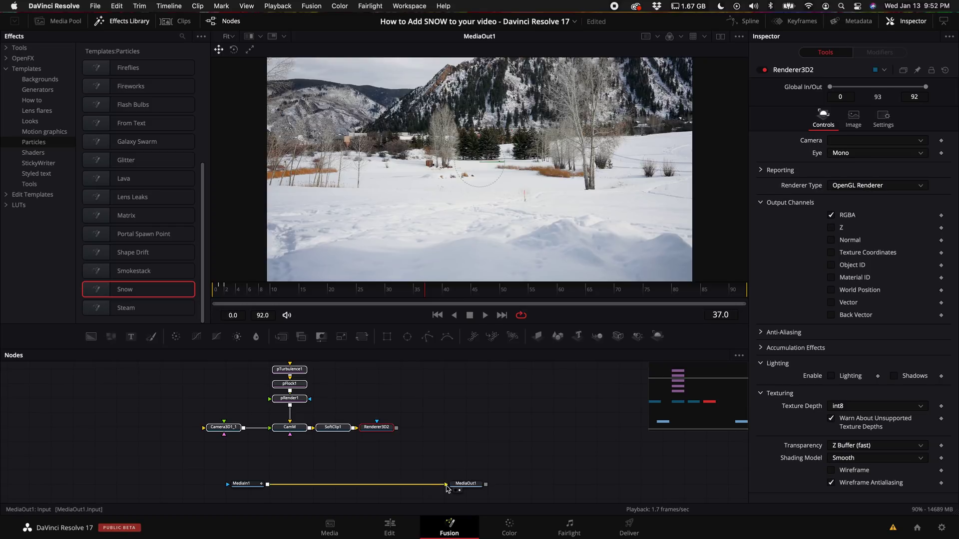
drag(446, 483, 224, 435)
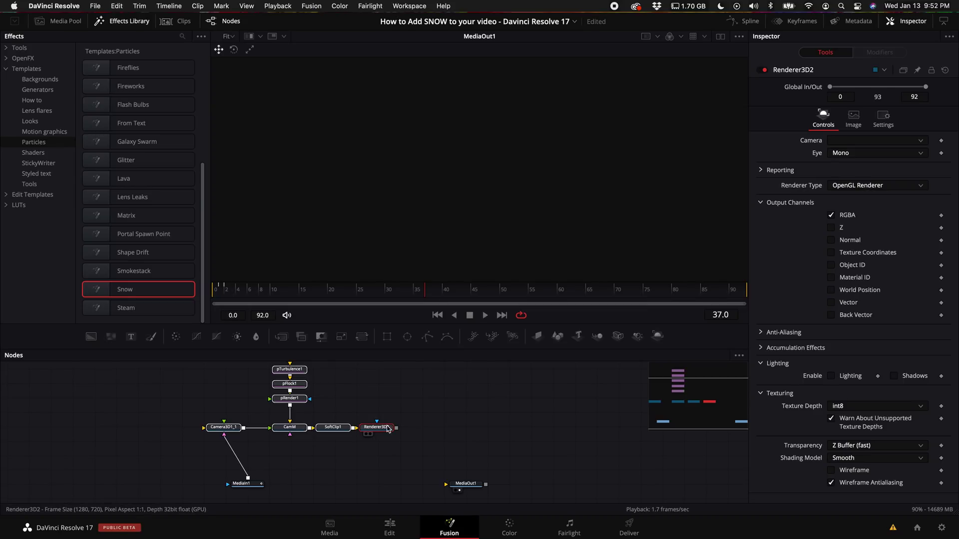
drag(396, 427, 464, 485)
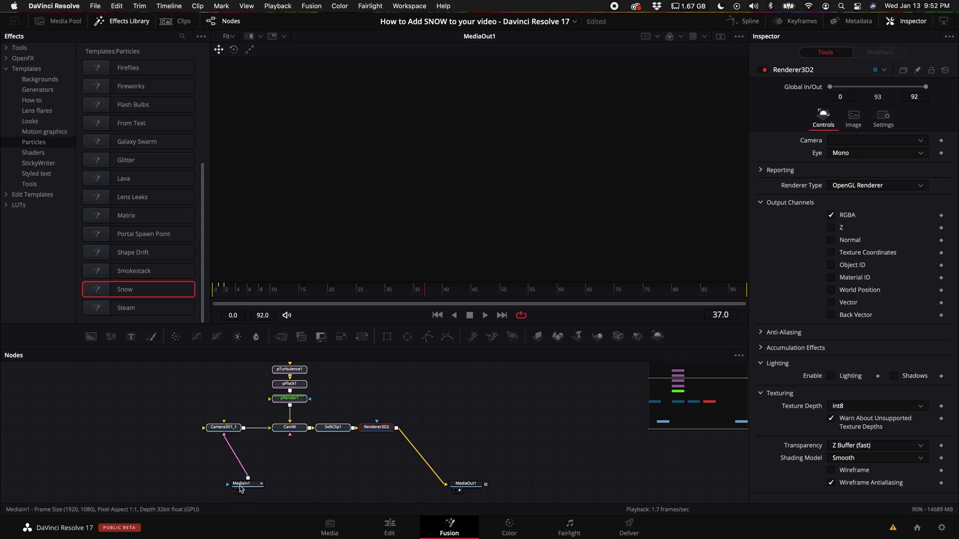
drag(234, 483, 102, 430)
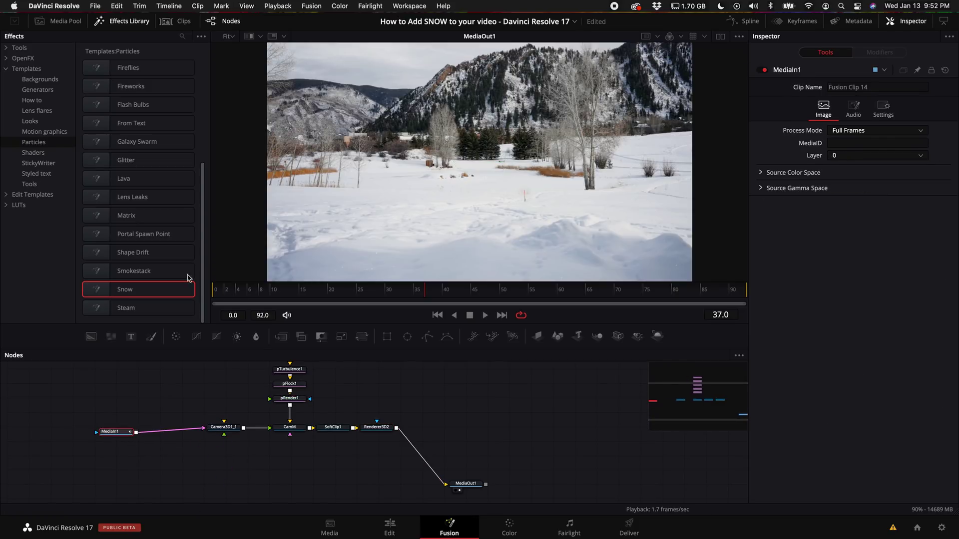
click(123, 21)
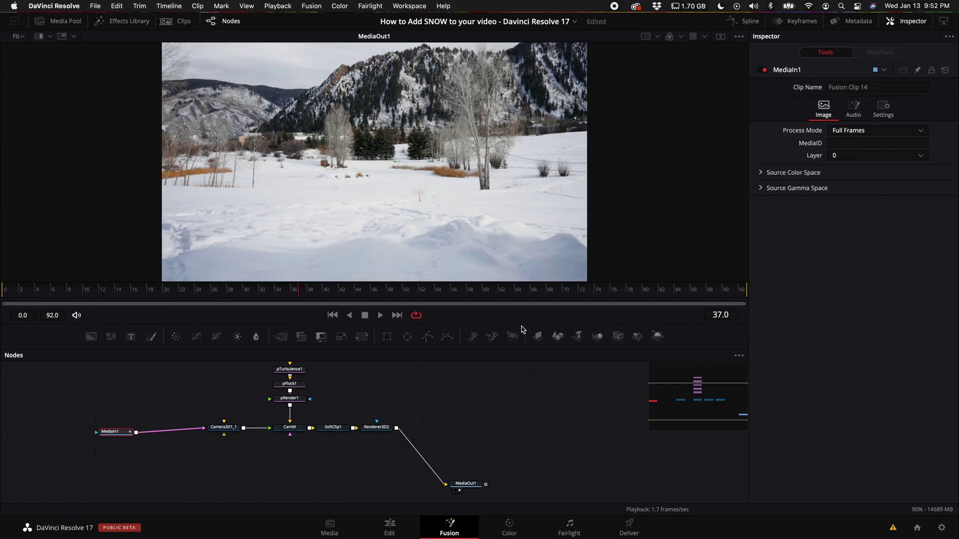
Enlarge the viewer and play the snow preview, stopping at frame 75 to zoom in
drag(522, 322, 518, 356)
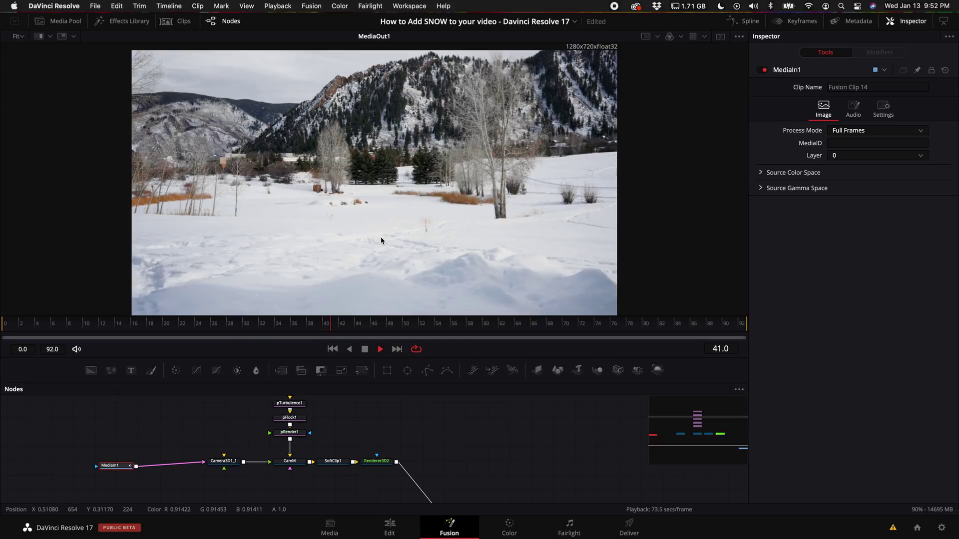
key(space)
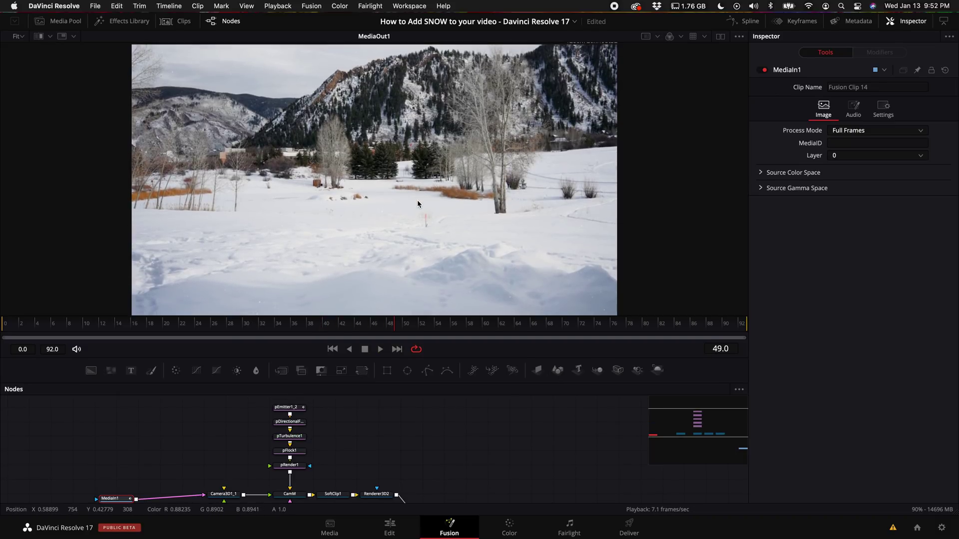
scroll(417, 199, down, 2)
key(space)
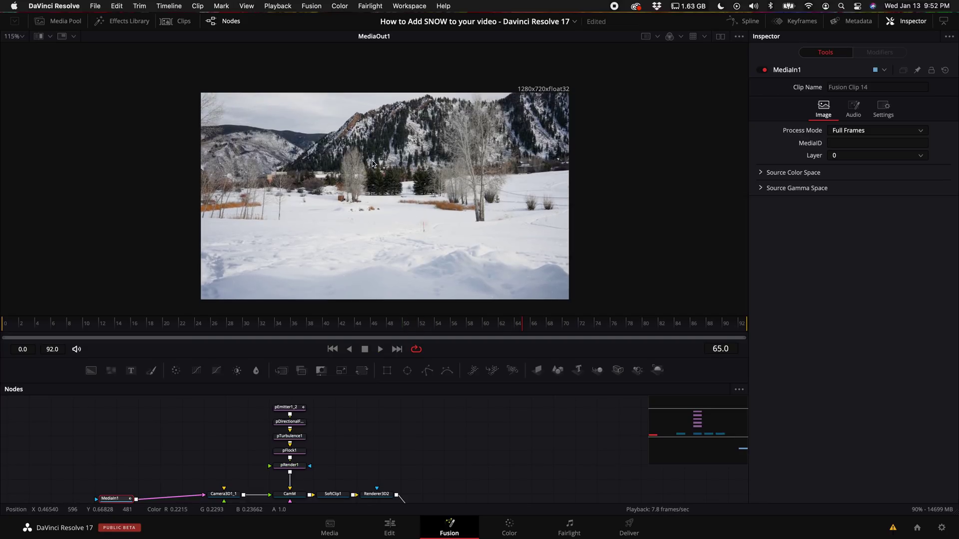
scroll(372, 170, up, 3)
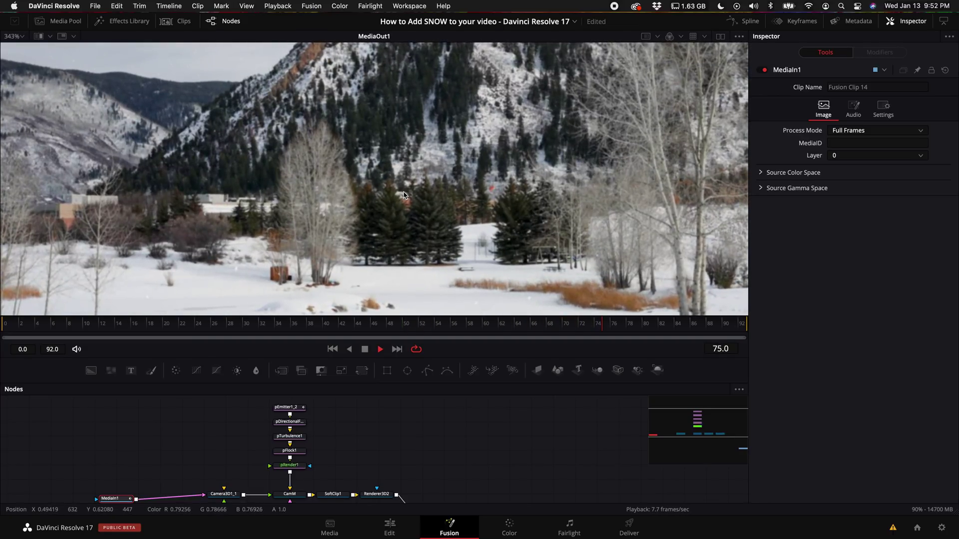
scroll(404, 192, down, 3)
key(space)
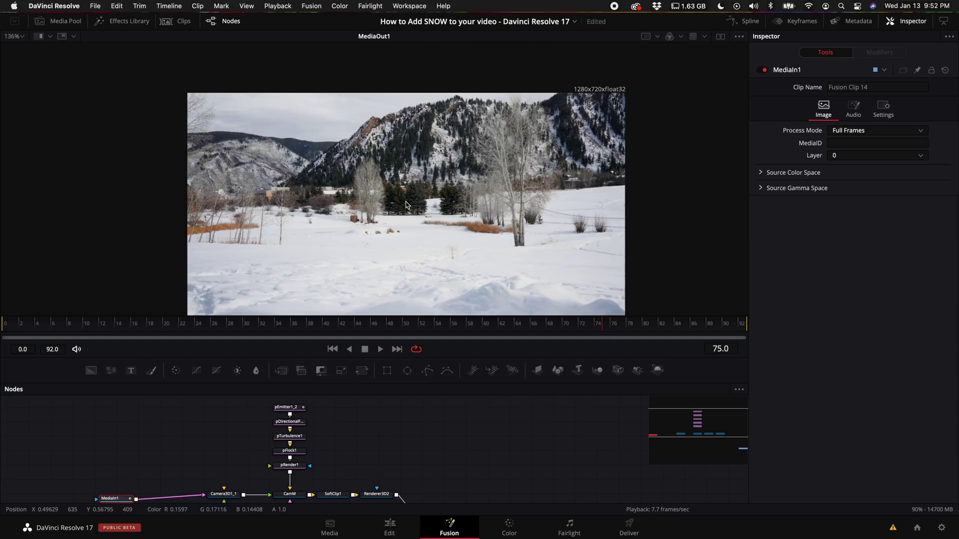
scroll(399, 220, down, 1)
scroll(281, 441, up, 4)
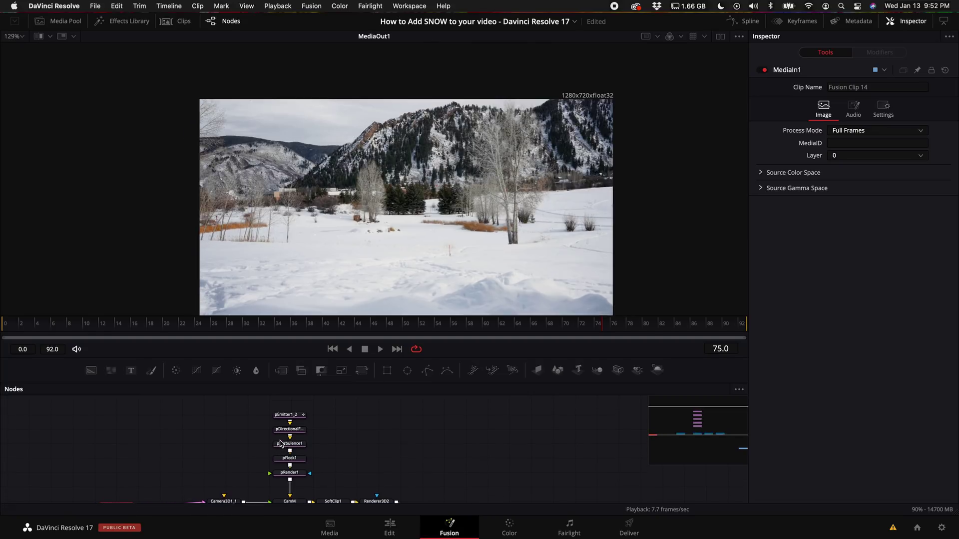
Enlarge pEmitter1_2's flake_3_a snowflakes to size 0.0433 in its Style settings
click(291, 430)
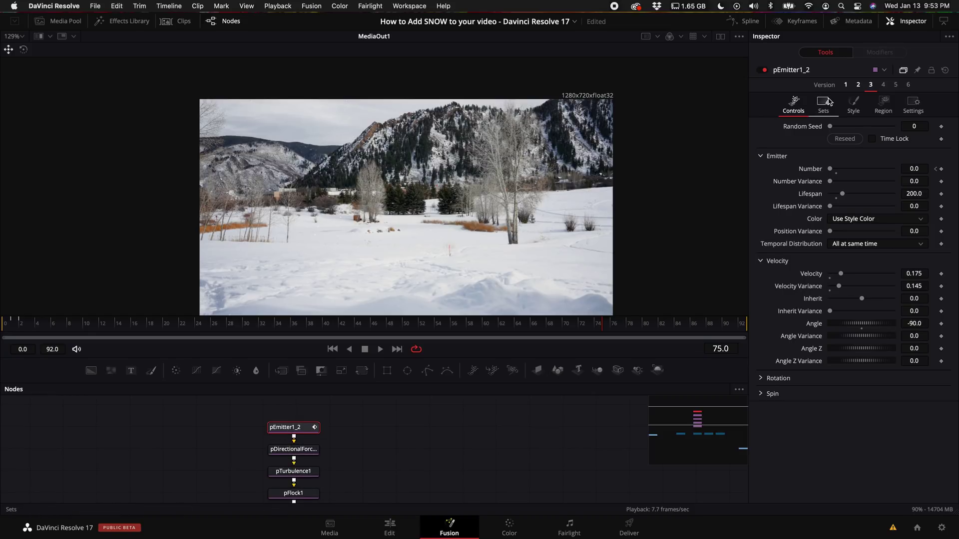
click(855, 105)
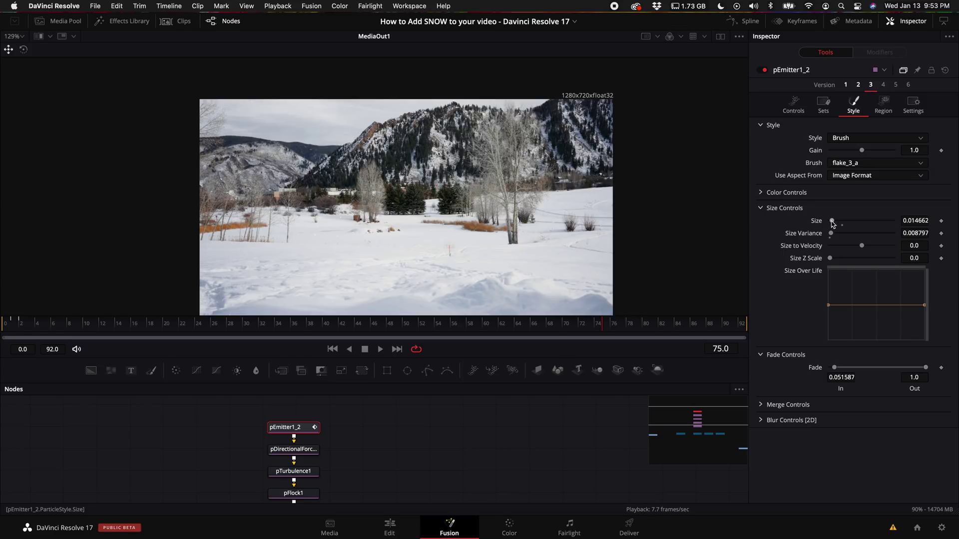
drag(833, 224, 837, 224)
Watch the larger snowflakes play in an enlarged viewer, then restore the node graph
drag(439, 384, 439, 456)
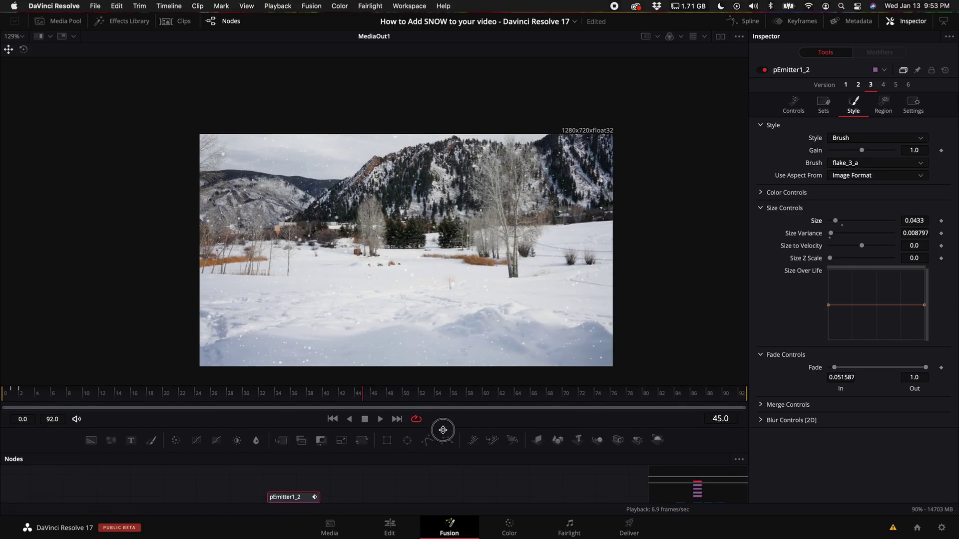
scroll(387, 317, up, 1)
scroll(387, 317, up, 1)
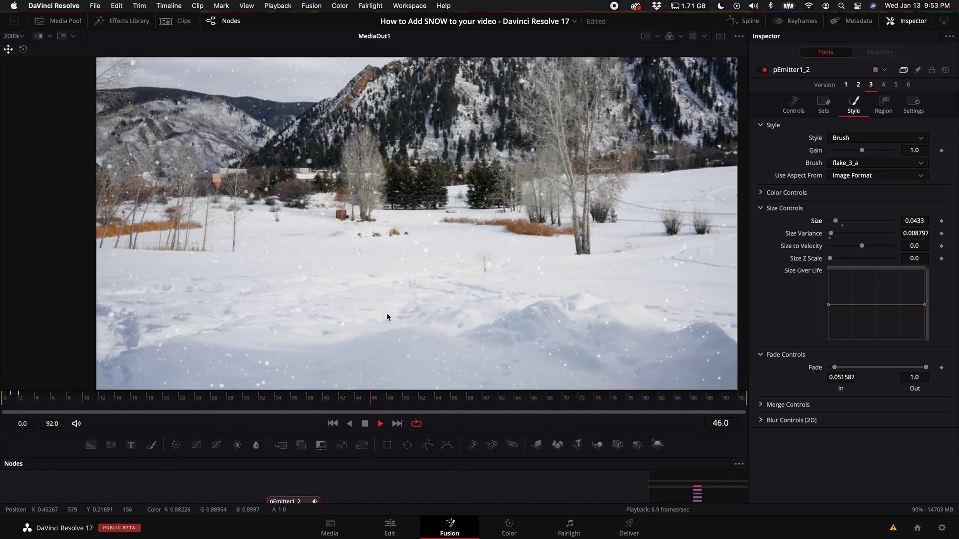
scroll(387, 317, down, 3)
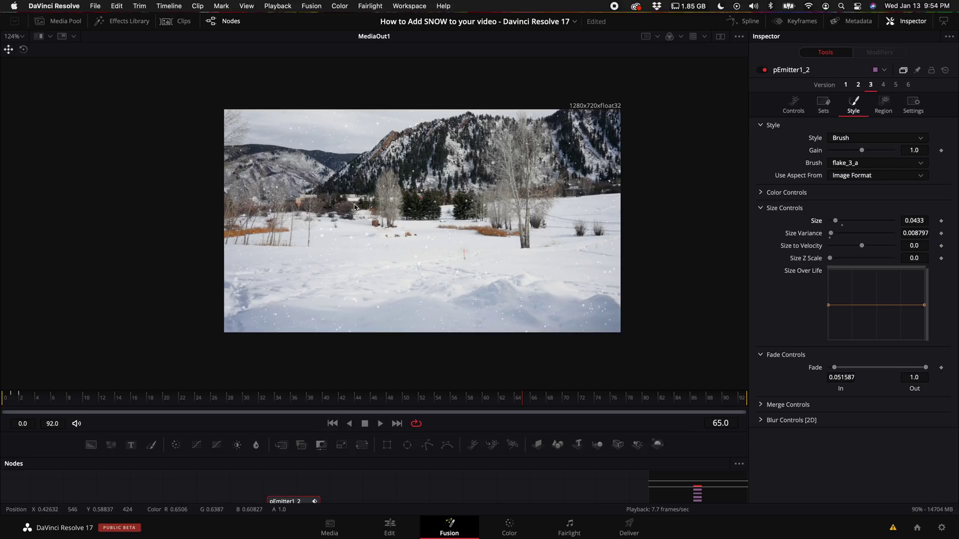
scroll(389, 220, up, 1)
scroll(313, 210, up, 4)
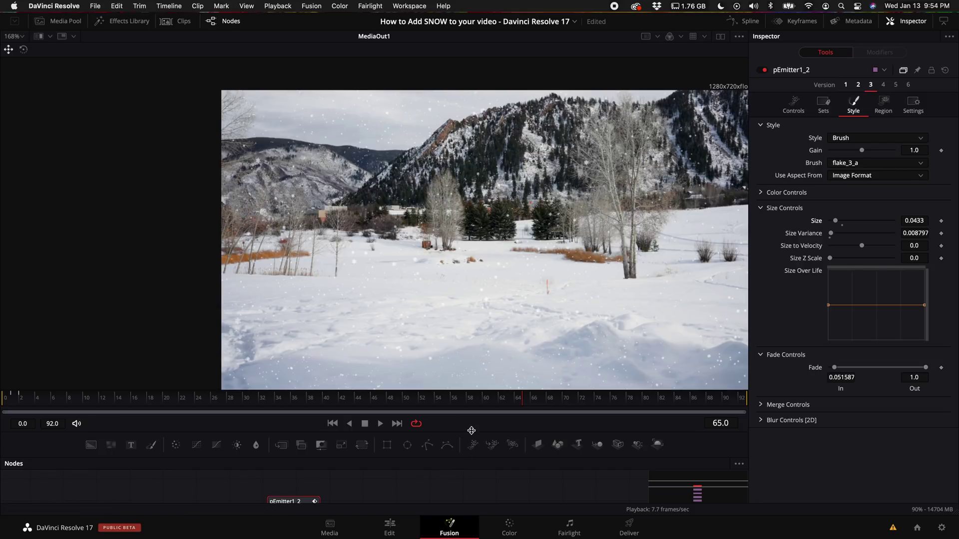
drag(472, 433, 468, 290)
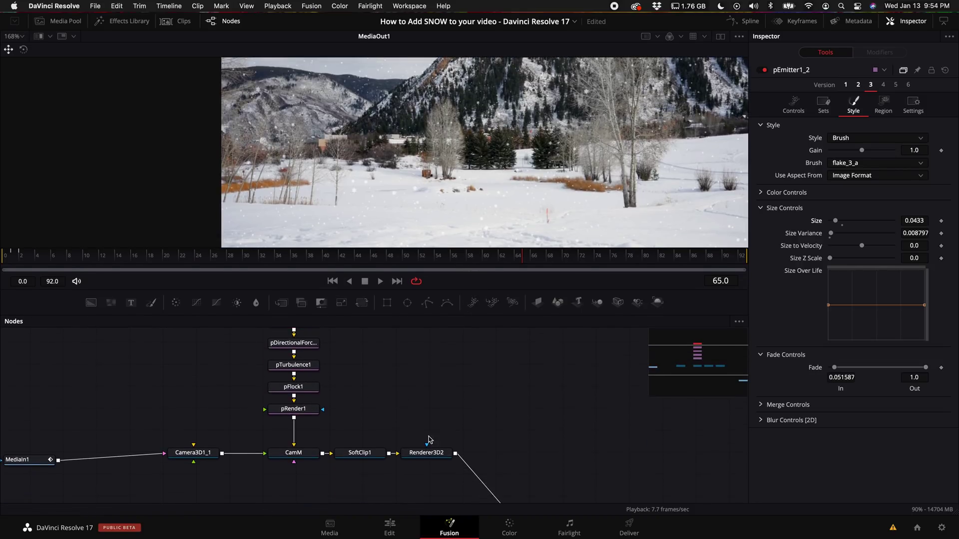
Set Renderer3D2's Image output to 1920 x 1080 and enlarge the viewer to check it
click(434, 455)
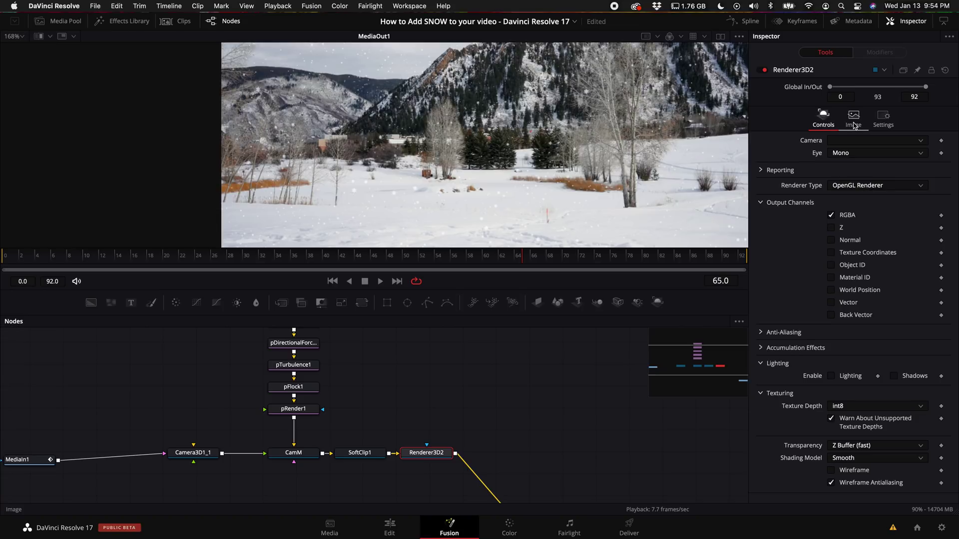
click(853, 119)
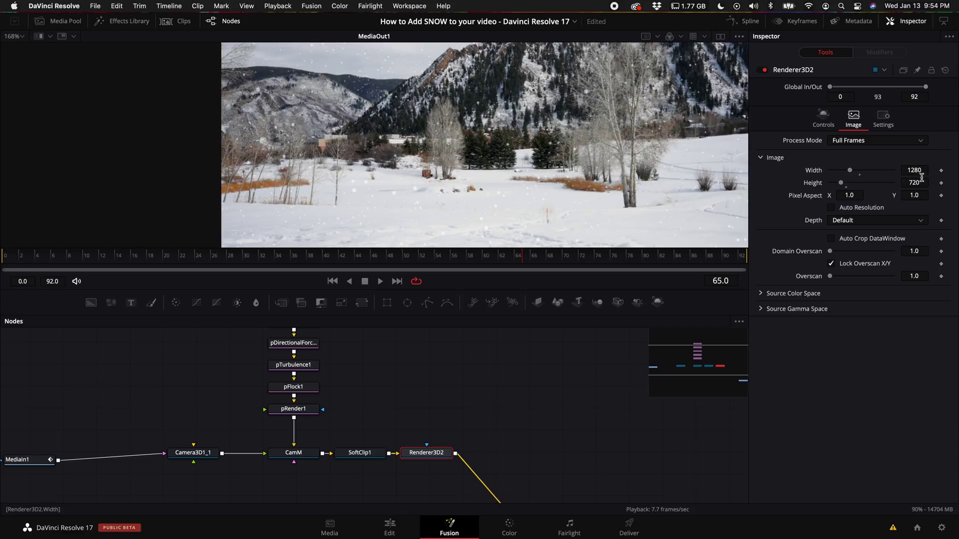
click(860, 170)
click(846, 182)
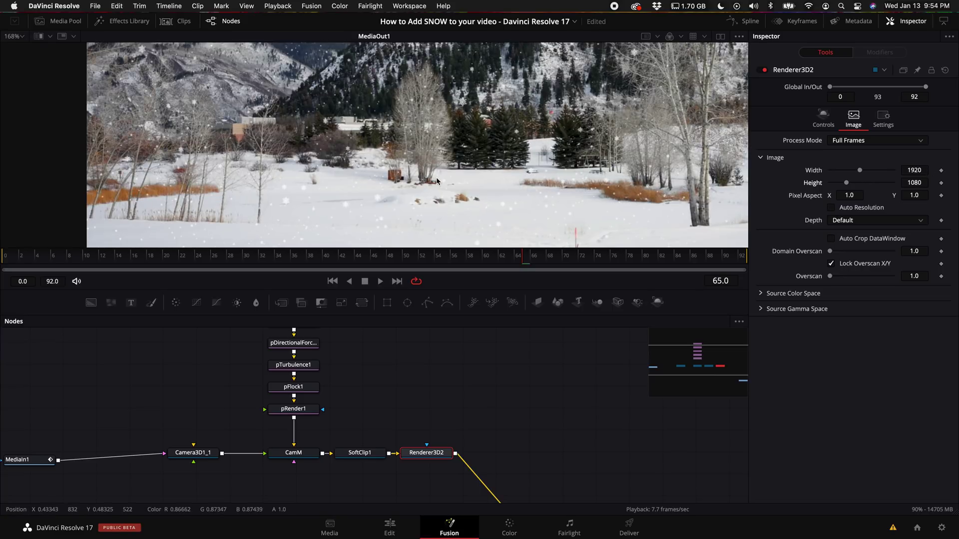
scroll(550, 224, down, 5)
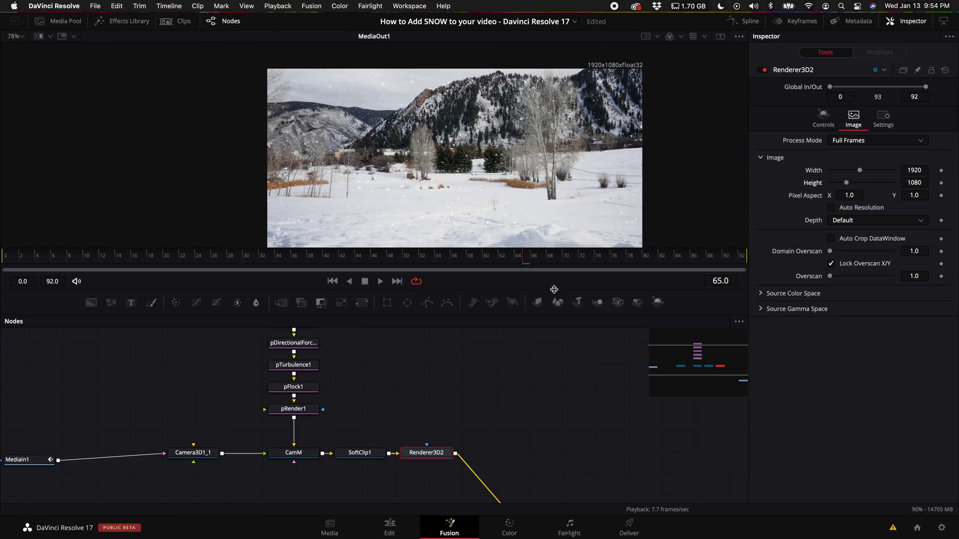
drag(554, 290, 554, 392)
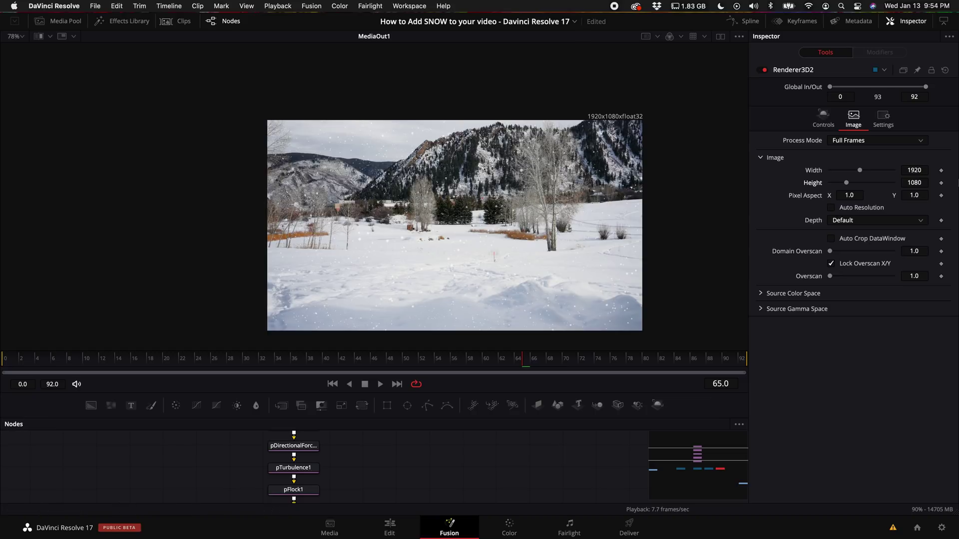
scroll(443, 462, down, 1)
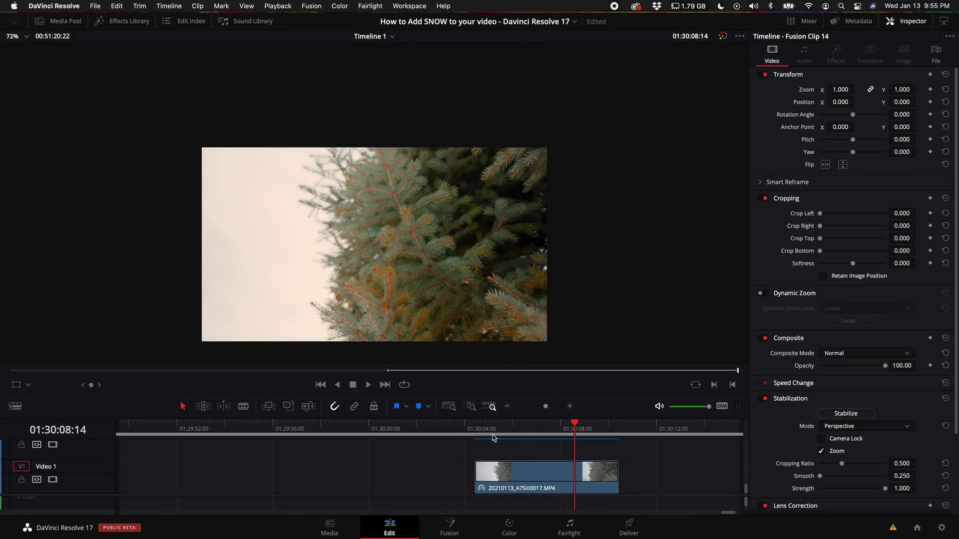
Convert the pine-branch timeline clip to Fusion Clip 15 and open it on the Fusion page
click(523, 478)
right_click(522, 478)
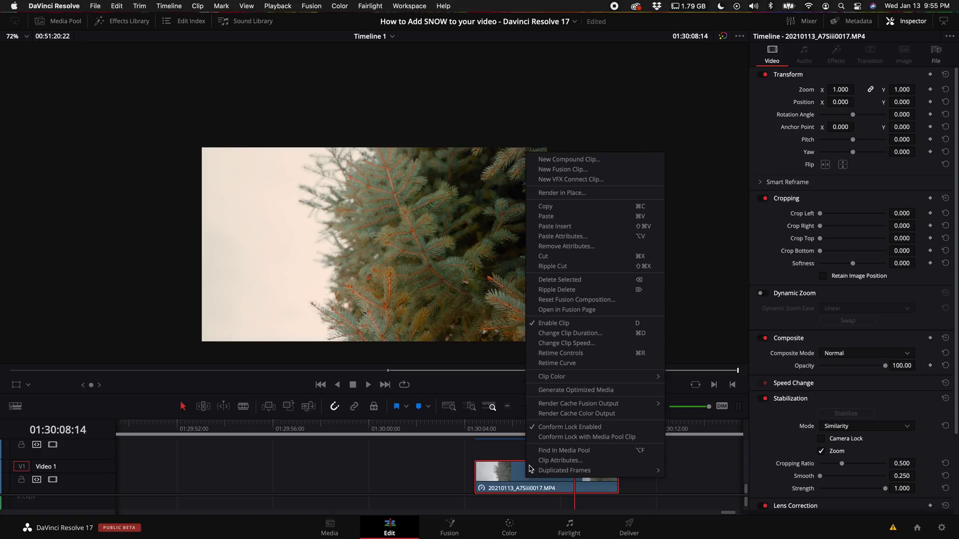
click(573, 172)
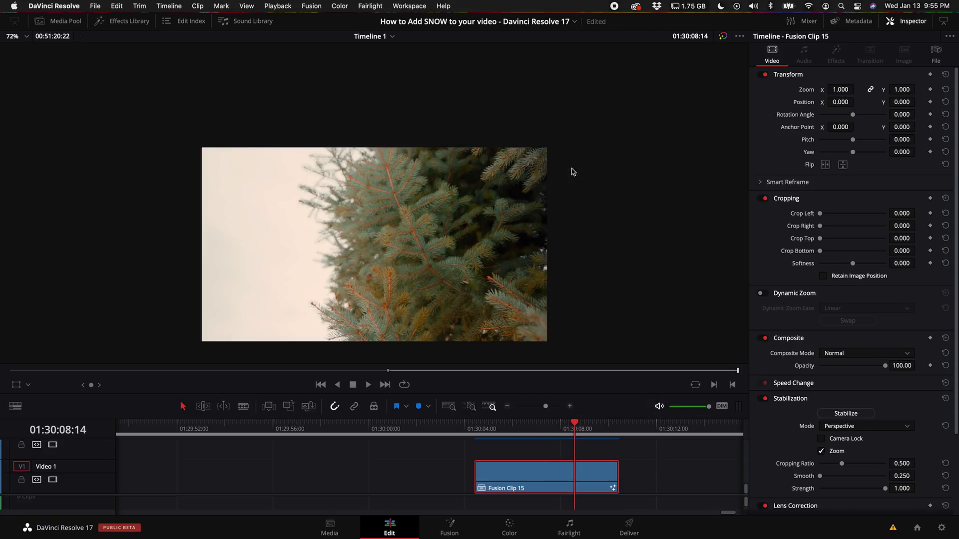
click(449, 527)
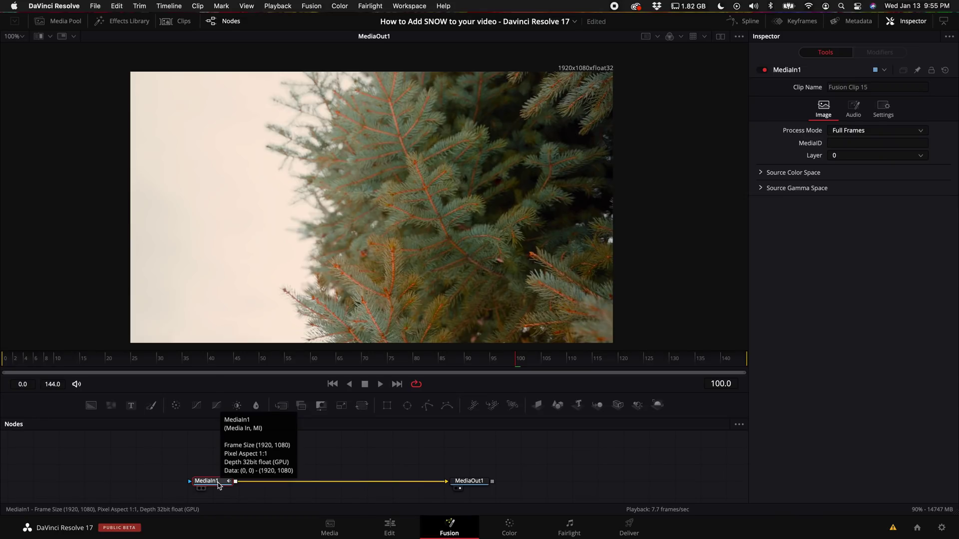
click(118, 21)
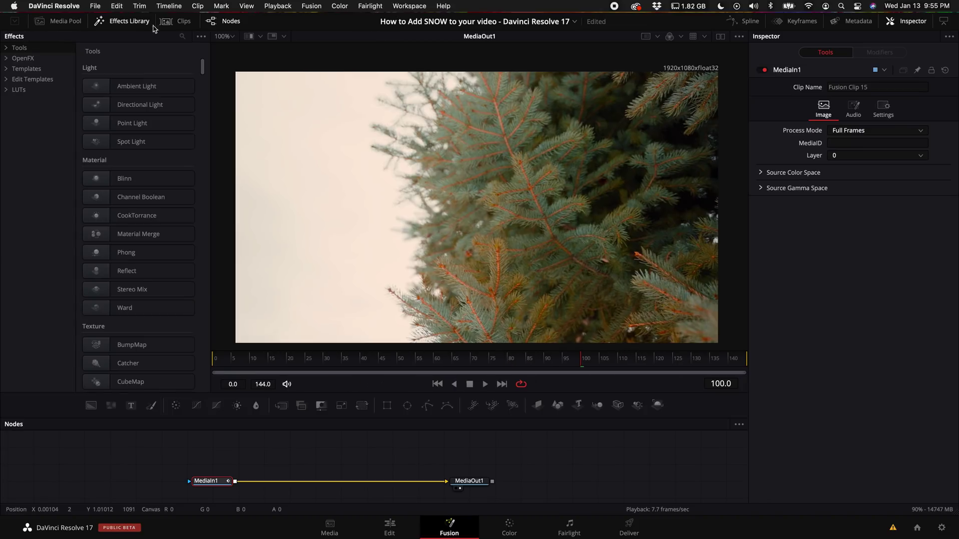
click(27, 69)
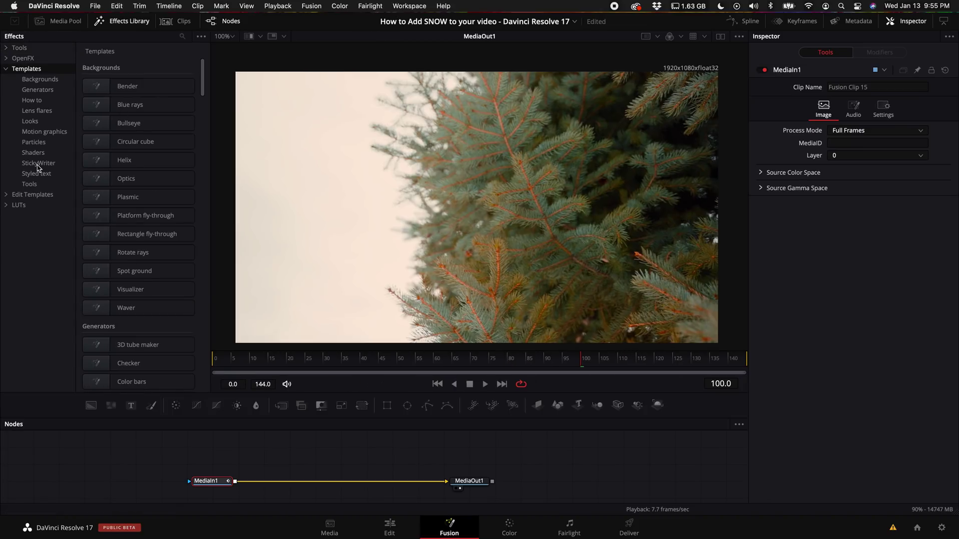
click(34, 142)
scroll(119, 271, down, 2)
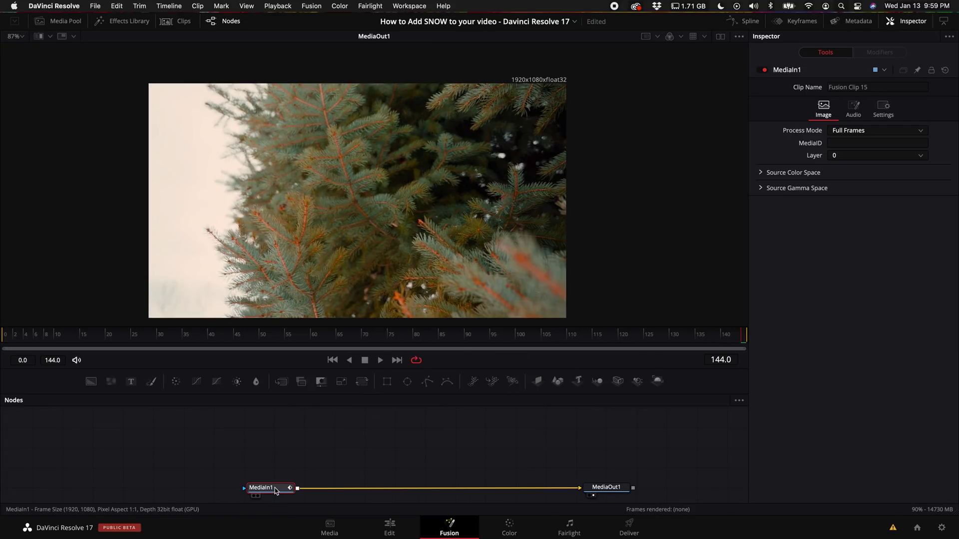
Shift MediaIn1 left and add a Planar Tracker found by searching 'plan'
scroll(283, 489, down, 2)
drag(275, 472, 255, 474)
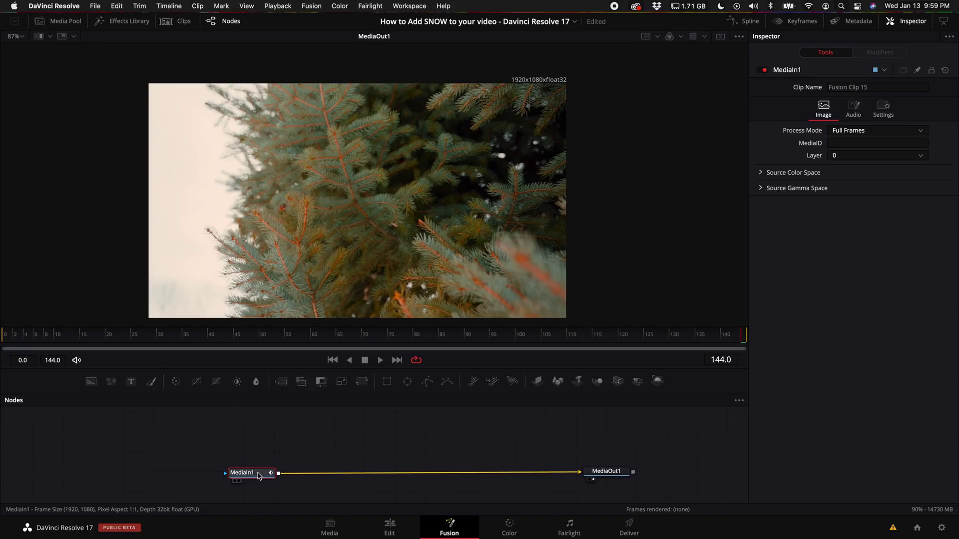
key(shift+space)
text(plan)
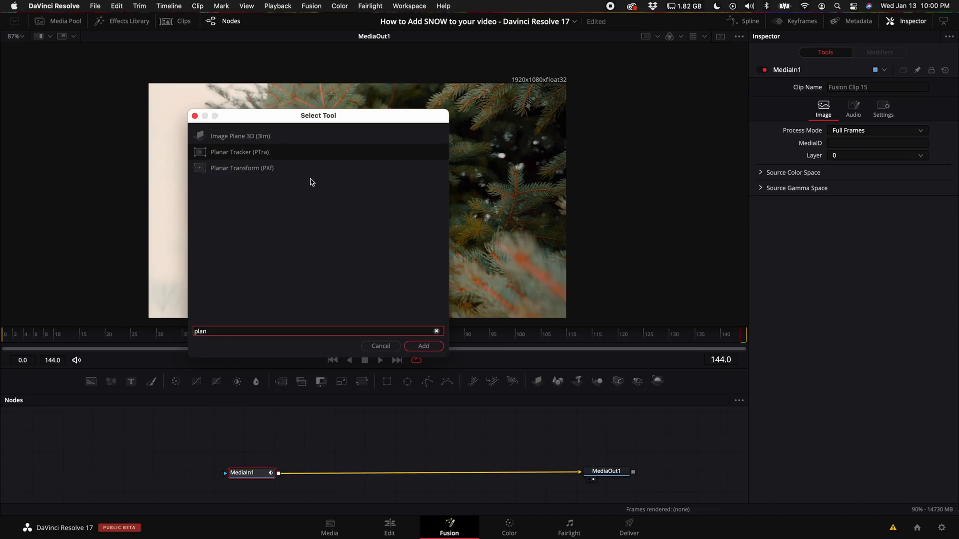
click(422, 346)
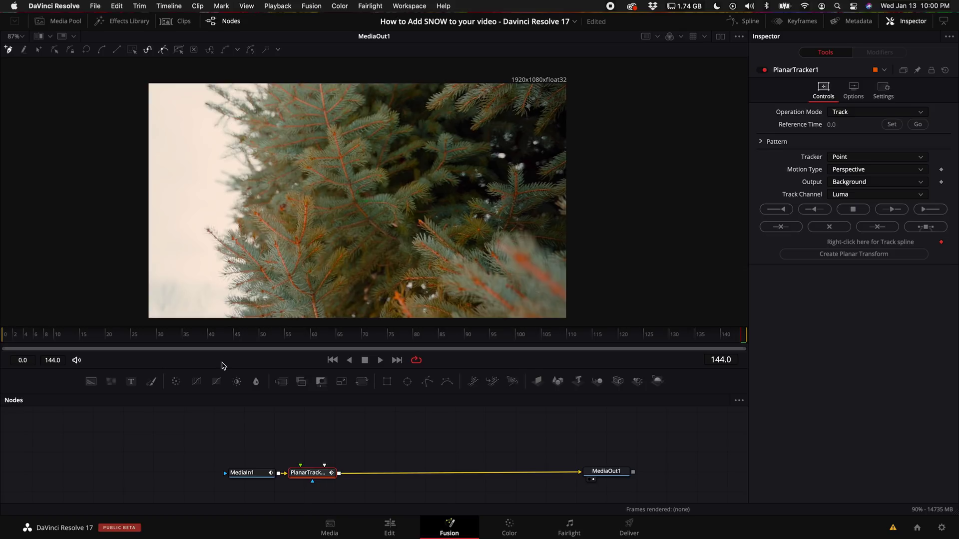
Scrub the pine clip, then draw a closed four-corner tracking polygon on an upper-middle branch
drag(280, 338, 777, 336)
click(339, 130)
click(351, 167)
click(336, 173)
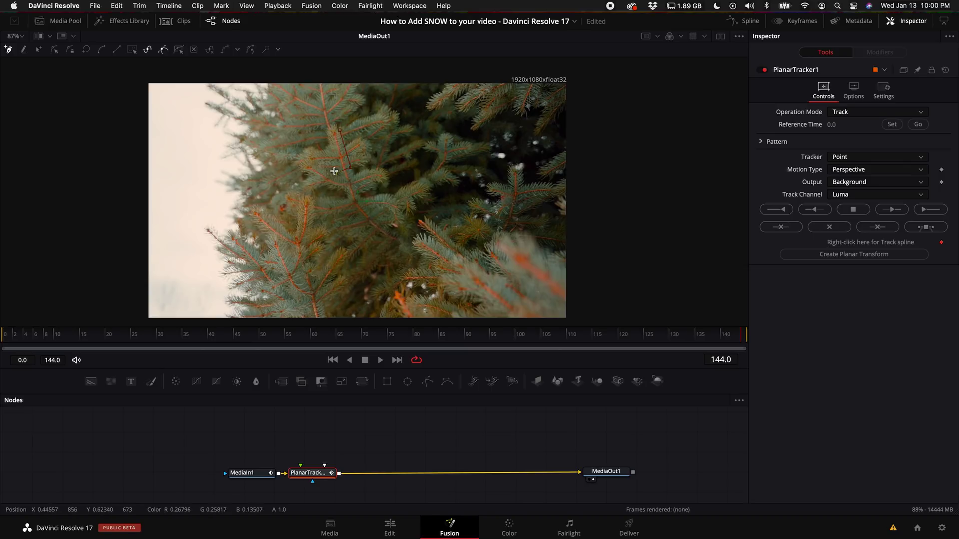
click(325, 132)
click(339, 130)
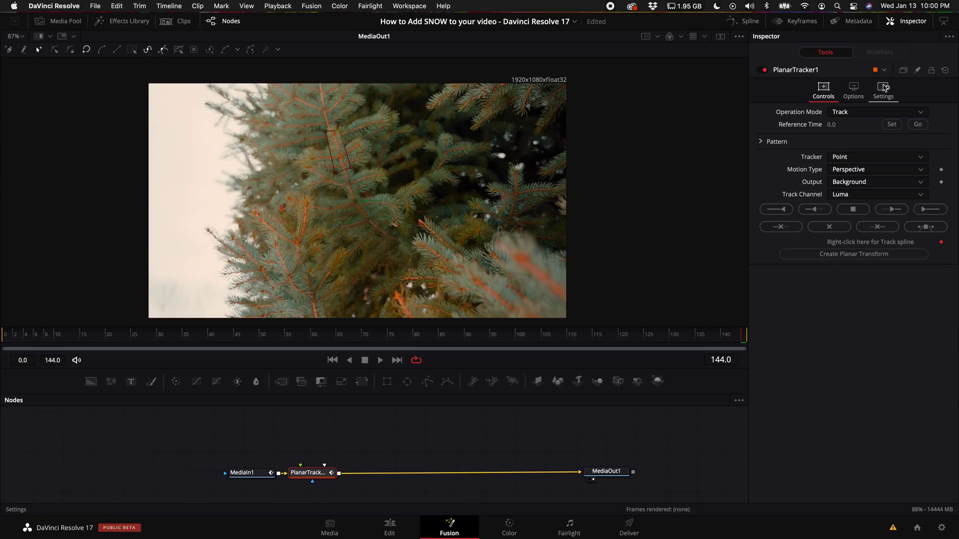
click(913, 24)
click(913, 24)
Set reference frame 144, Hybrid Point/Area tracker, Translation/Rotation/Scale motion, then track backward to frame 0
click(891, 125)
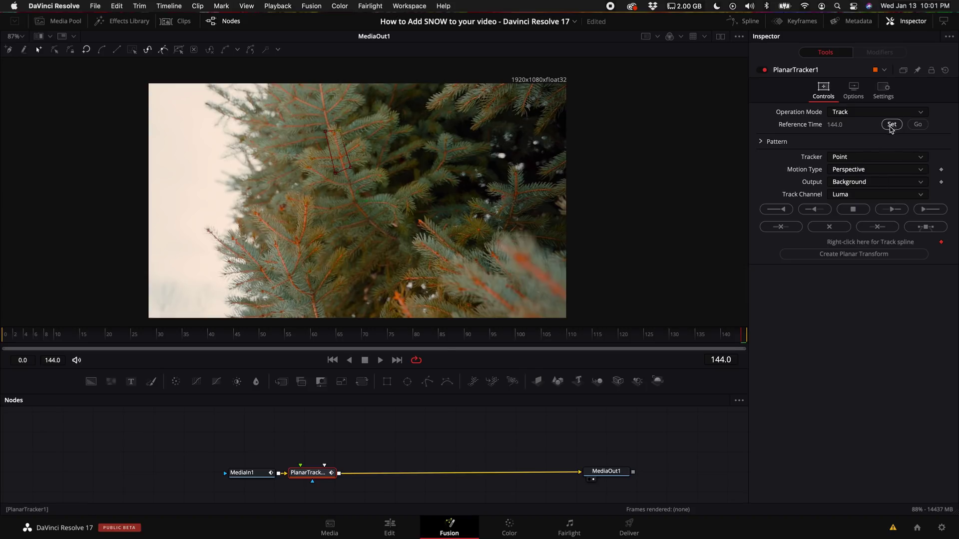
click(869, 157)
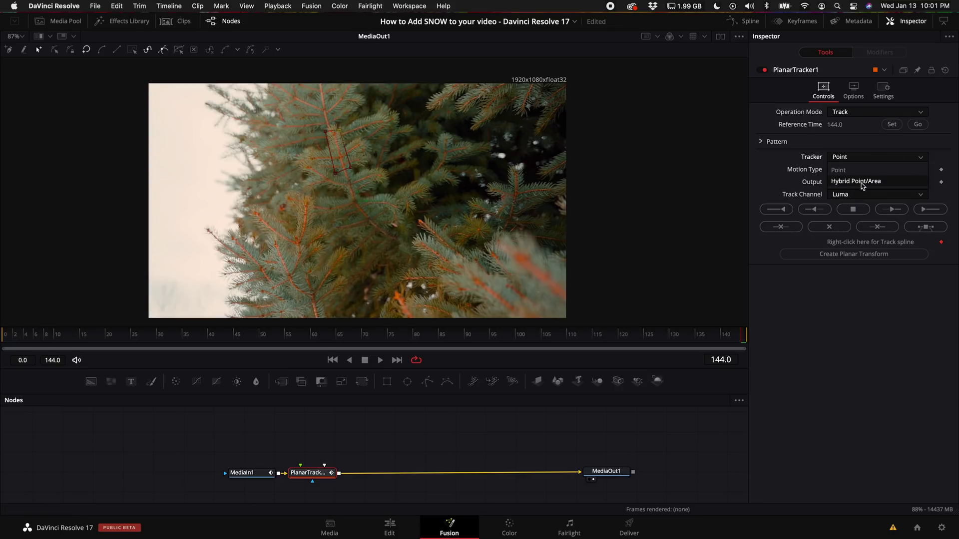
click(861, 183)
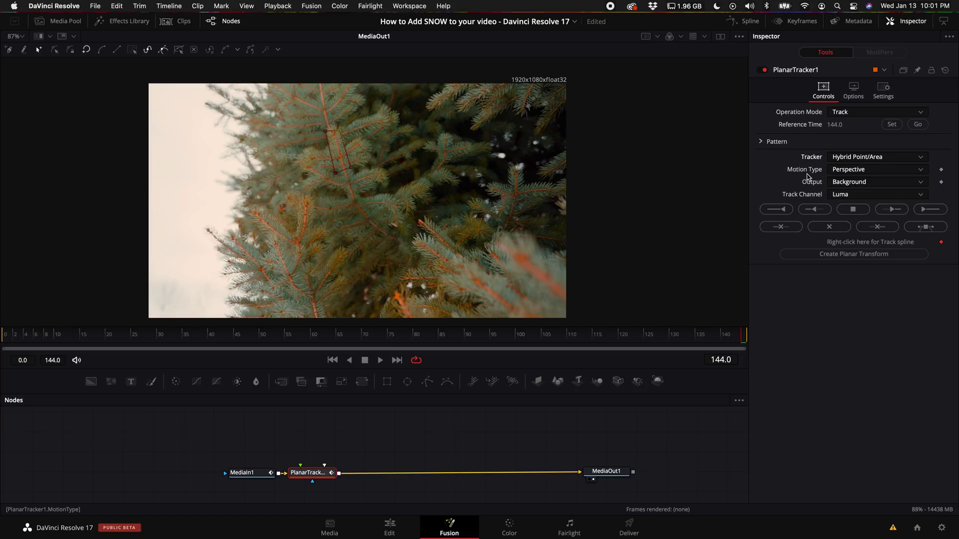
click(851, 170)
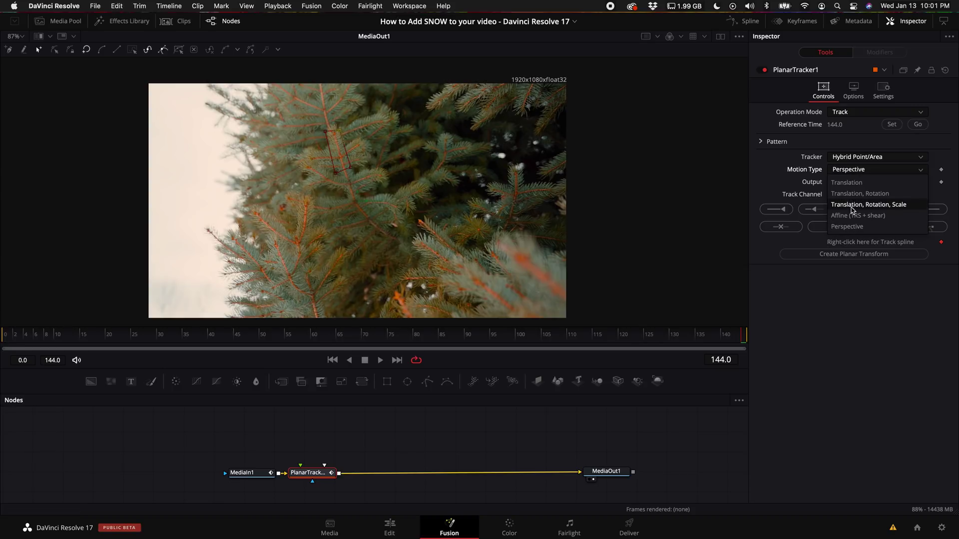
click(865, 205)
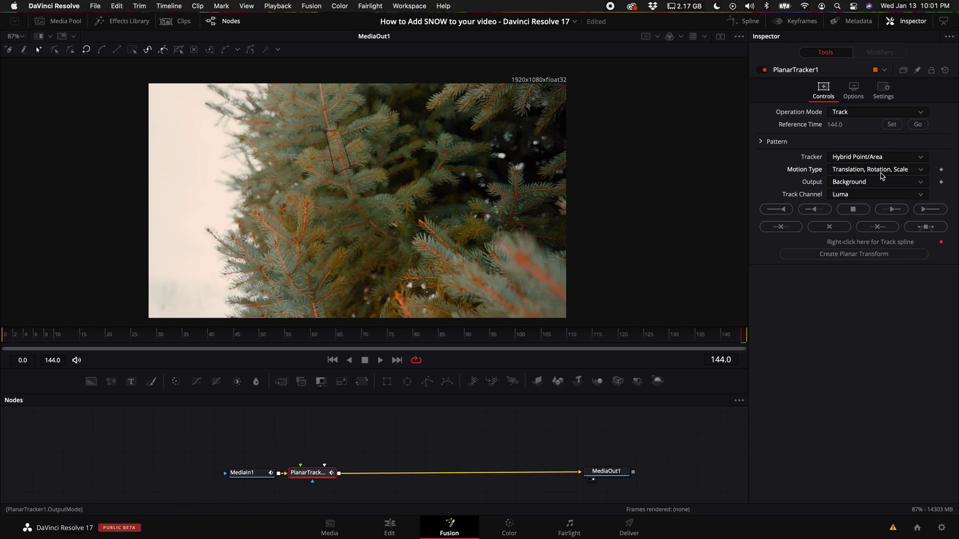
click(783, 210)
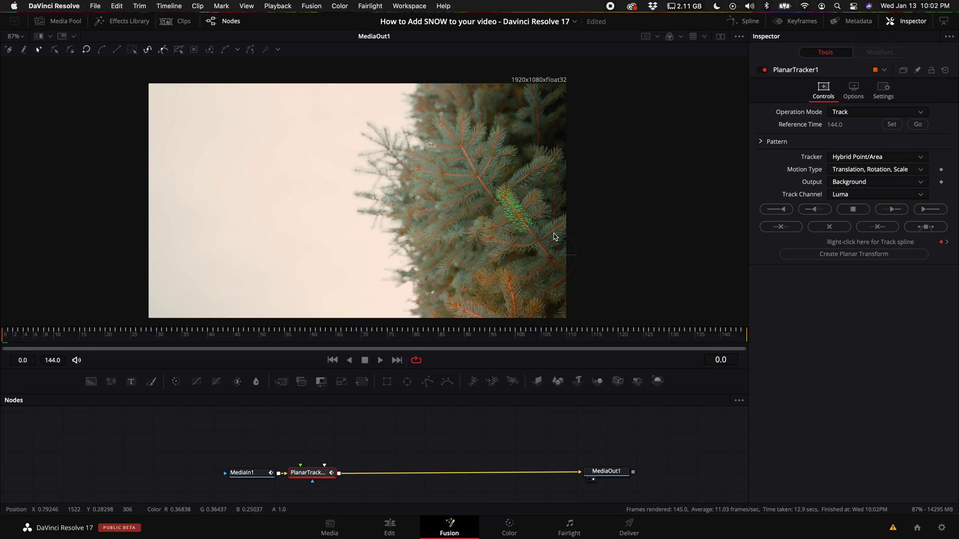
Create a PlanarTransform from the track and pull the PlanarTracker node off the main chain
click(862, 255)
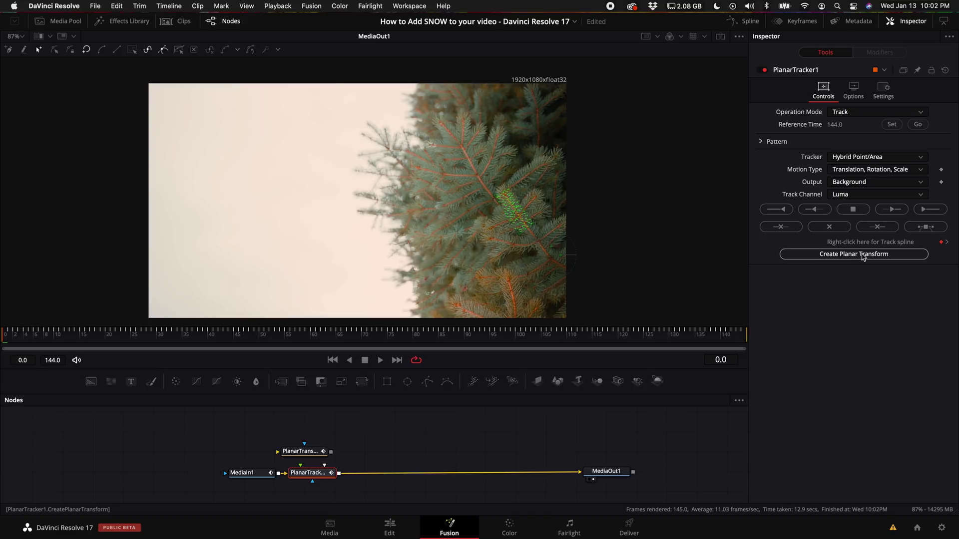
drag(315, 473, 438, 458)
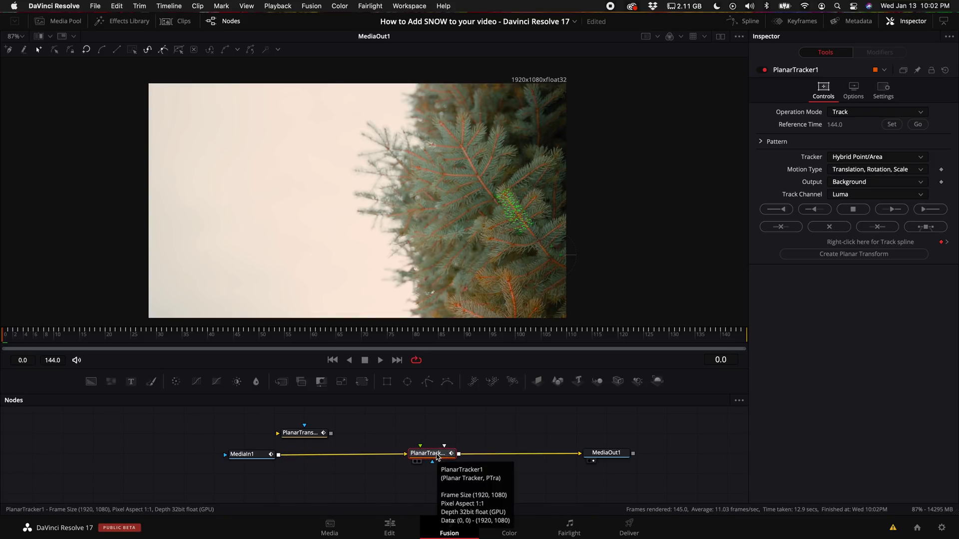
drag(429, 456, 726, 438)
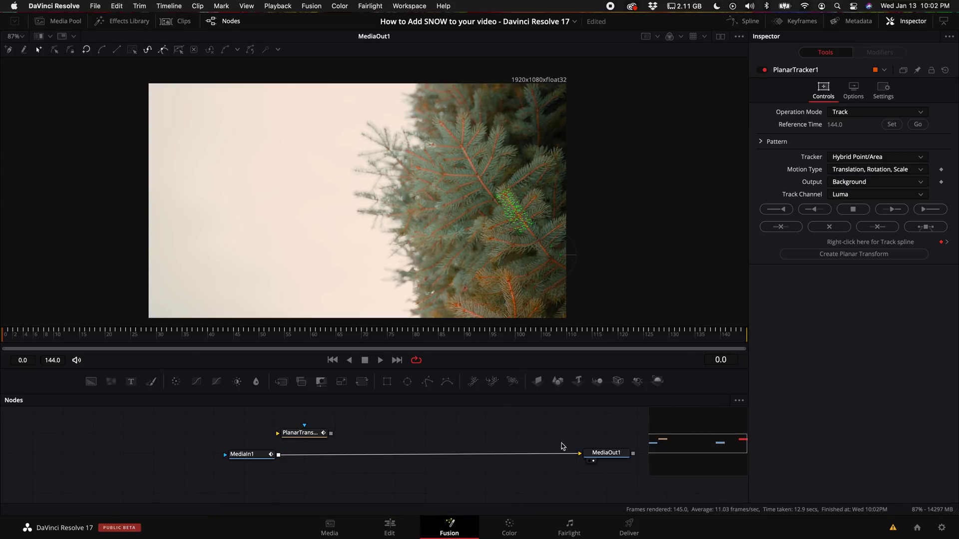
drag(673, 424, 691, 428)
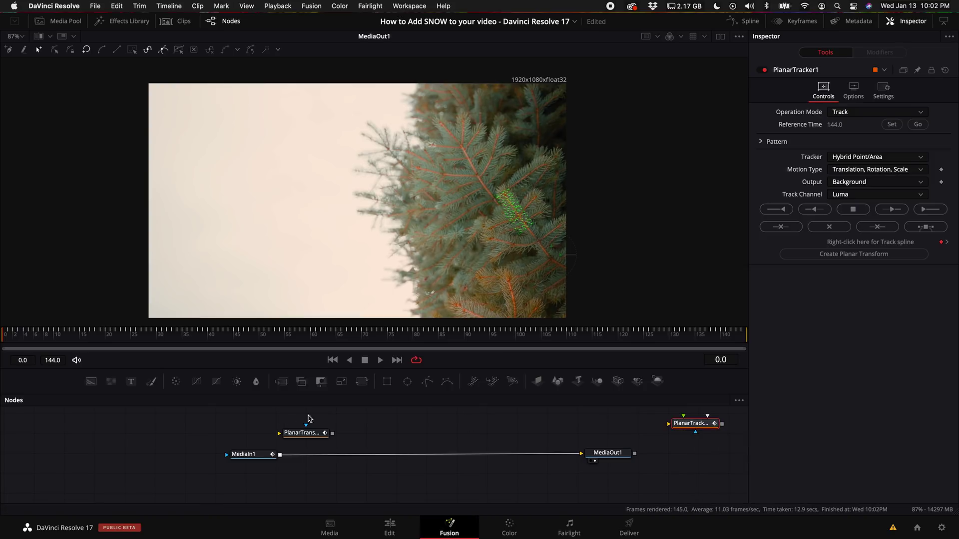
Undo inserting PlanarTracker between MediaIn1 and MediaOut1, and move PlanarTransform up and right
drag(700, 424, 416, 455)
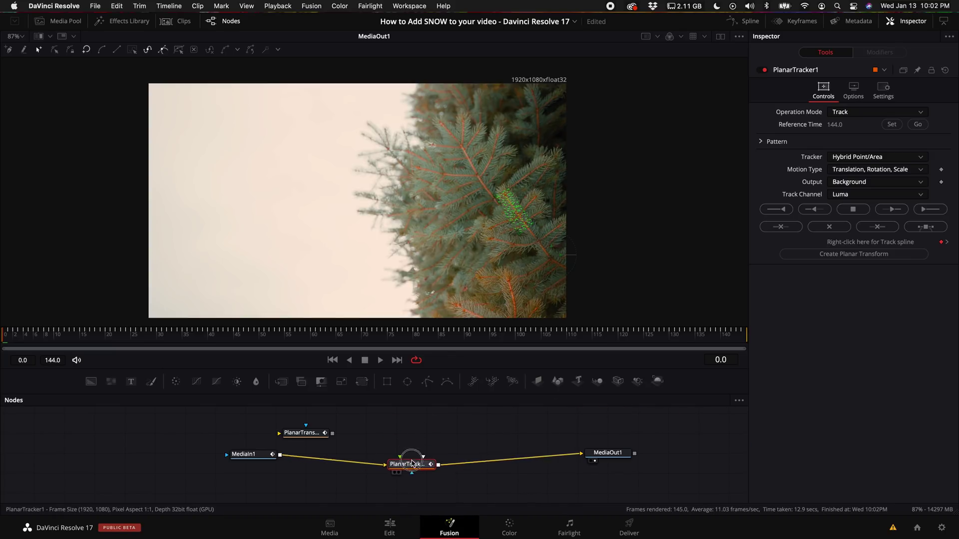
key(super+z)
drag(320, 435, 363, 424)
scroll(325, 445, up, 1)
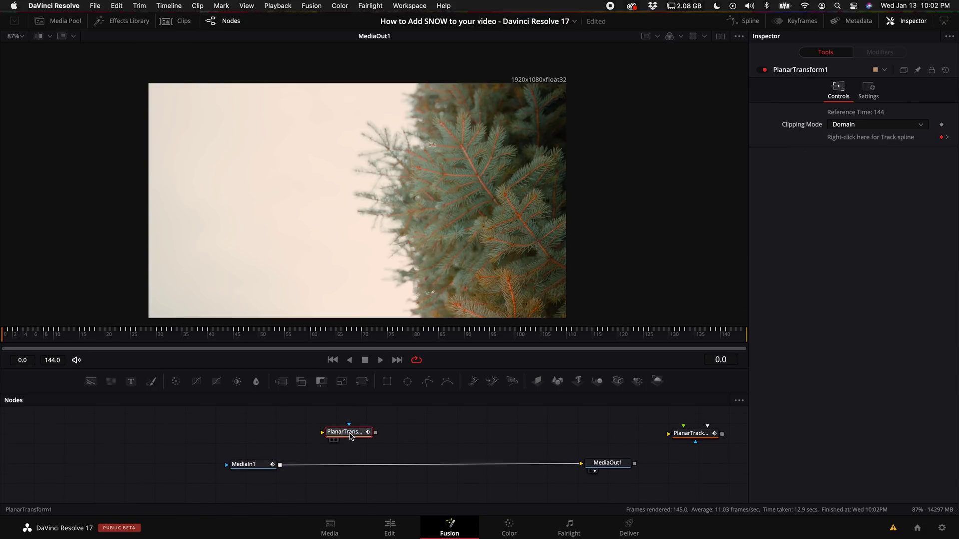
Insert Merge1 after MediaIn1 and connect PlanarTransform1's output into its foreground input
click(254, 466)
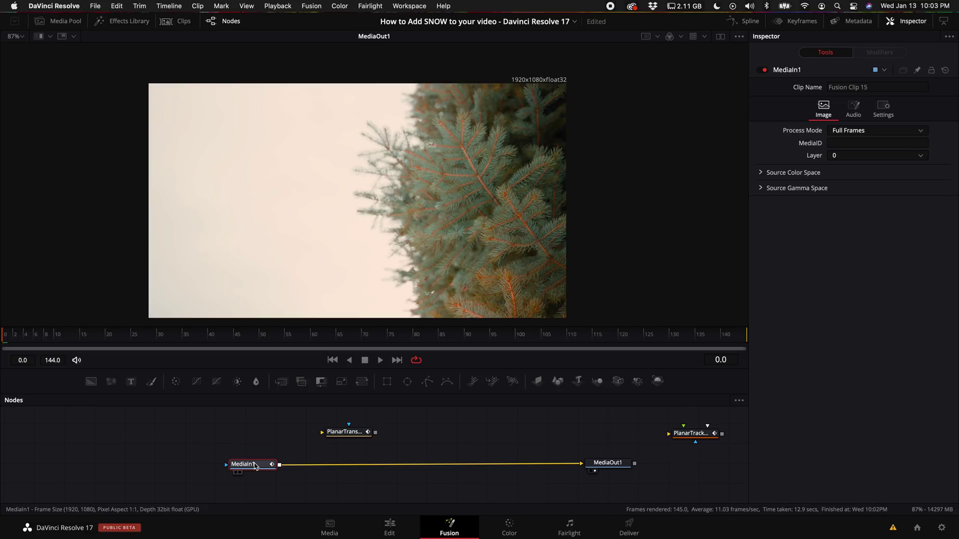
key(shift+space)
text(merge)
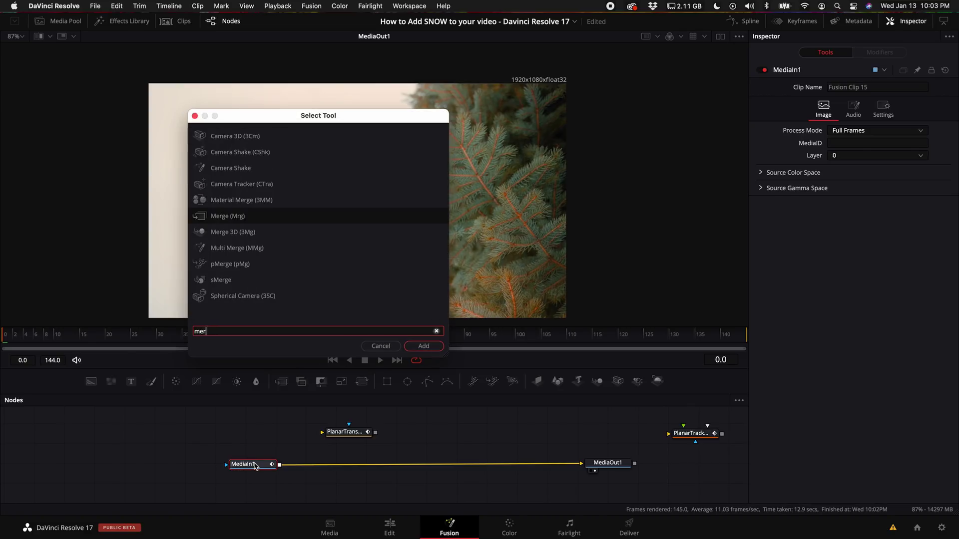
key(Return)
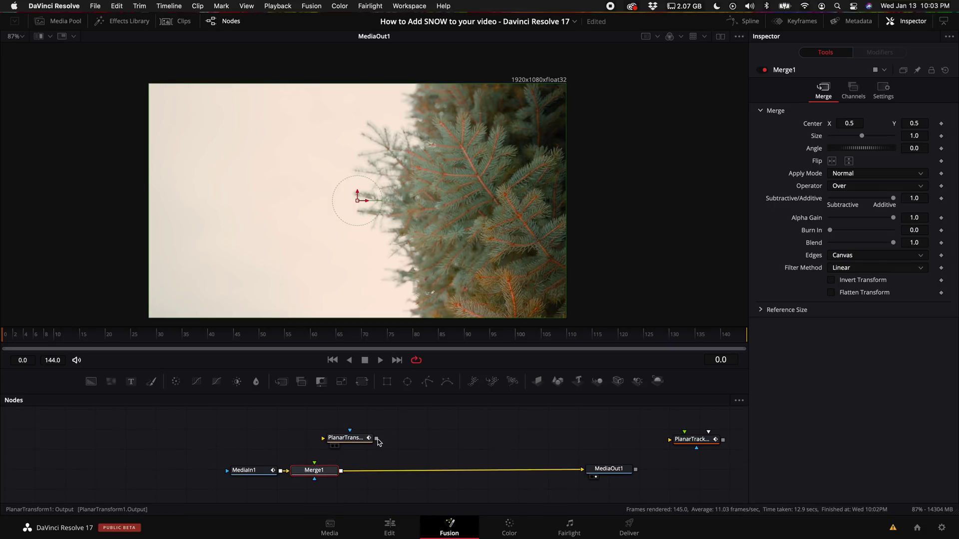
drag(377, 439, 313, 469)
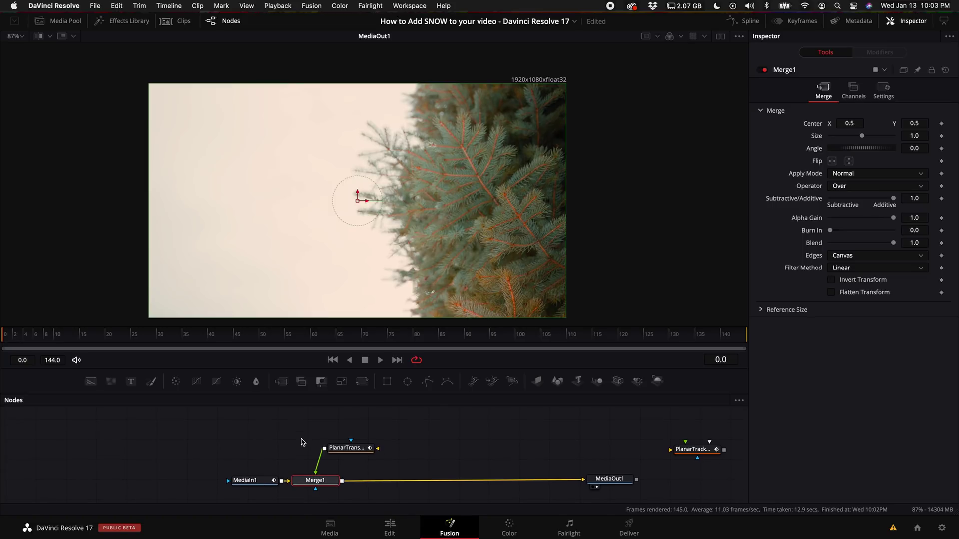
Add the Snow template from Effects Library Templates > Particles to the node graph
click(125, 21)
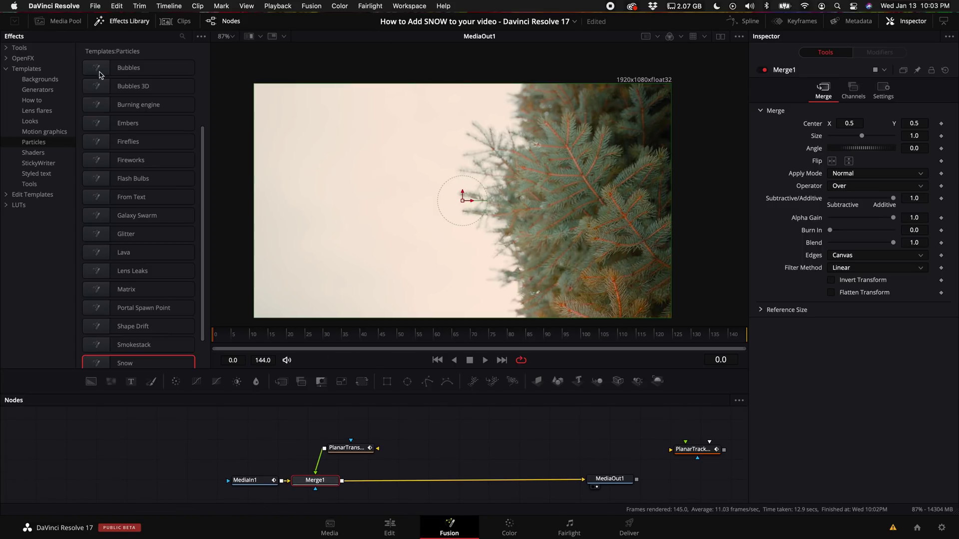
click(29, 69)
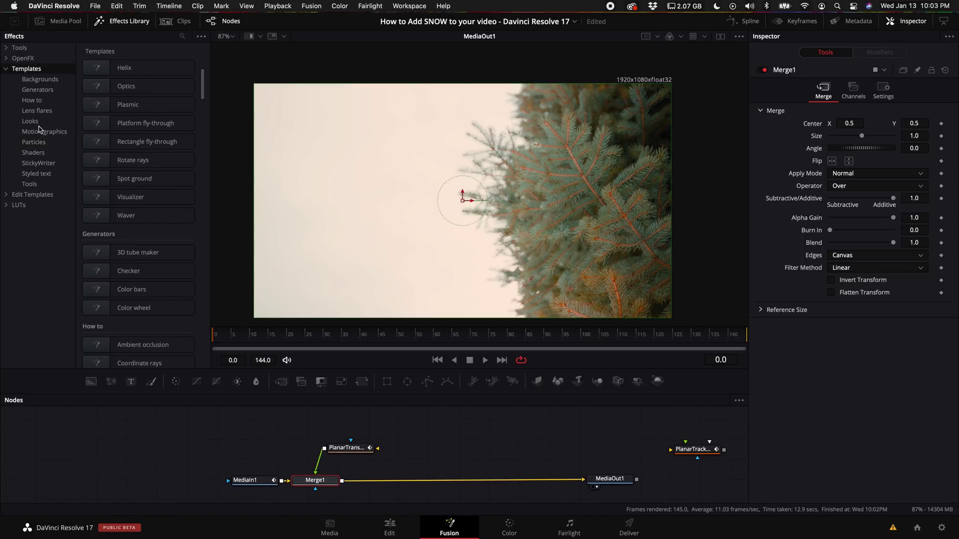
click(35, 143)
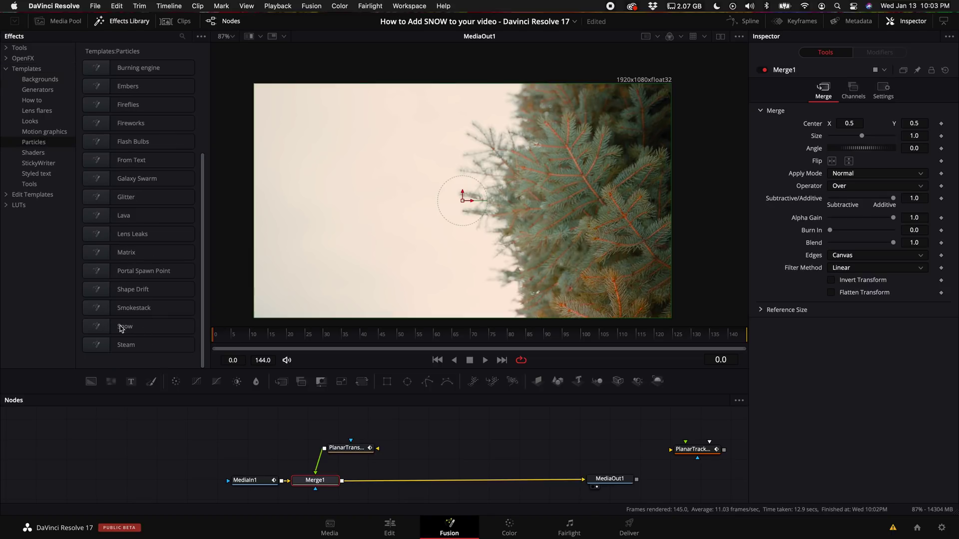
drag(127, 332, 444, 430)
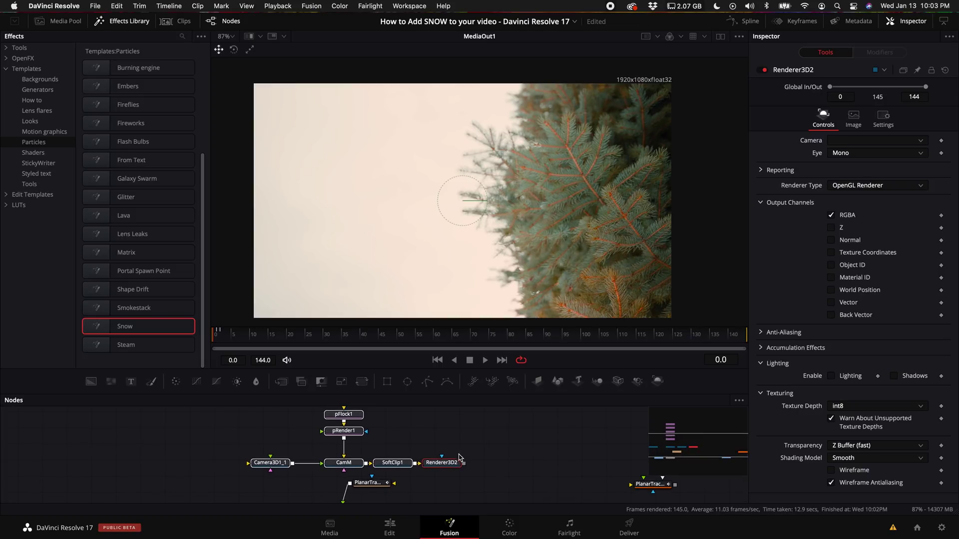
scroll(449, 459, down, 3)
Move MediaIn1 left and connect Renderer3D2's output to the PlanarTransform input
click(261, 487)
drag(261, 487, 209, 484)
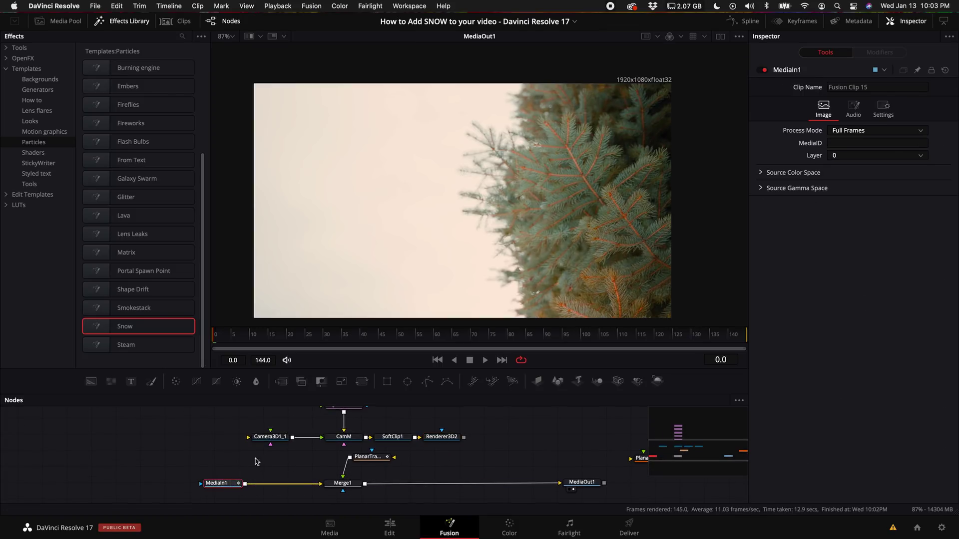
drag(377, 423, 470, 449)
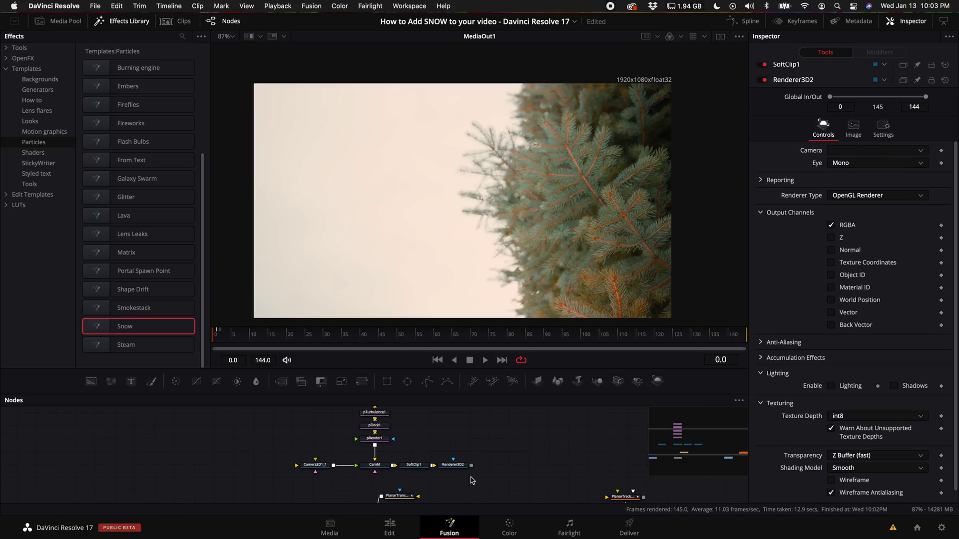
scroll(470, 464, up, 3)
scroll(470, 480, down, 3)
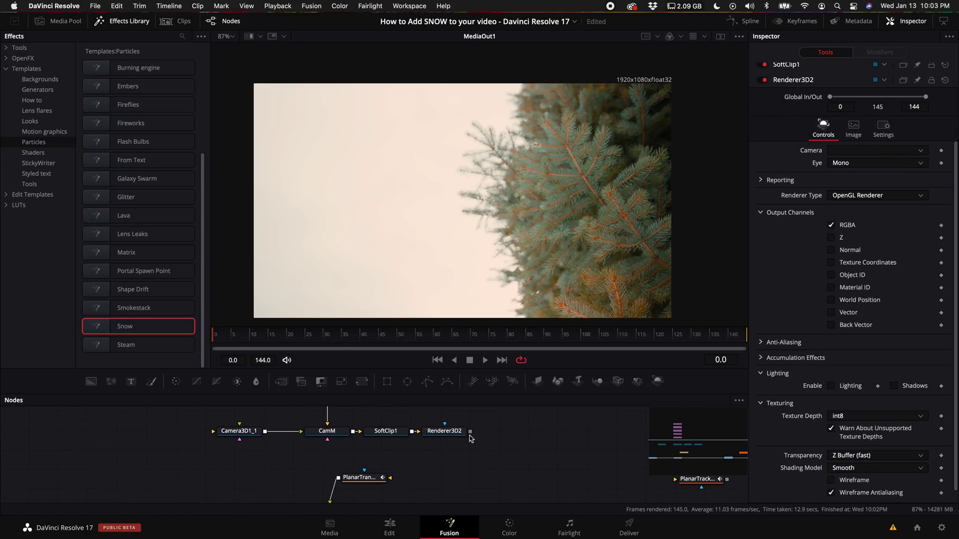
click(464, 465)
drag(464, 466, 390, 478)
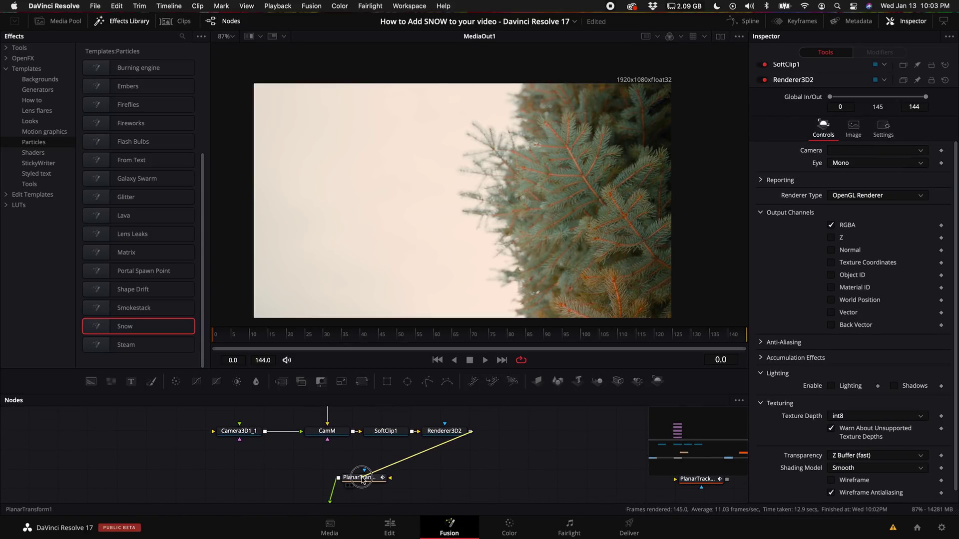
Play the clip to preview the snow following the pine branch
key(space)
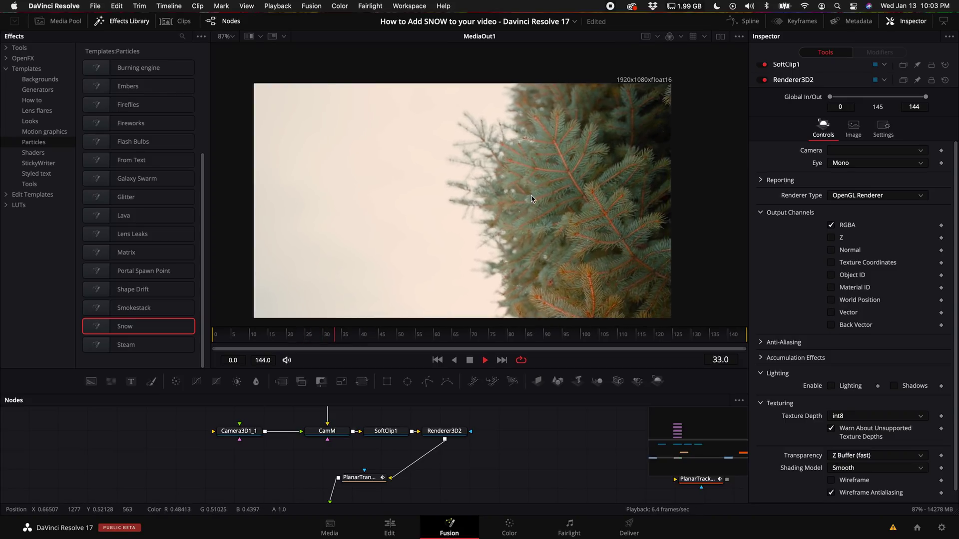
scroll(540, 205, up, 6)
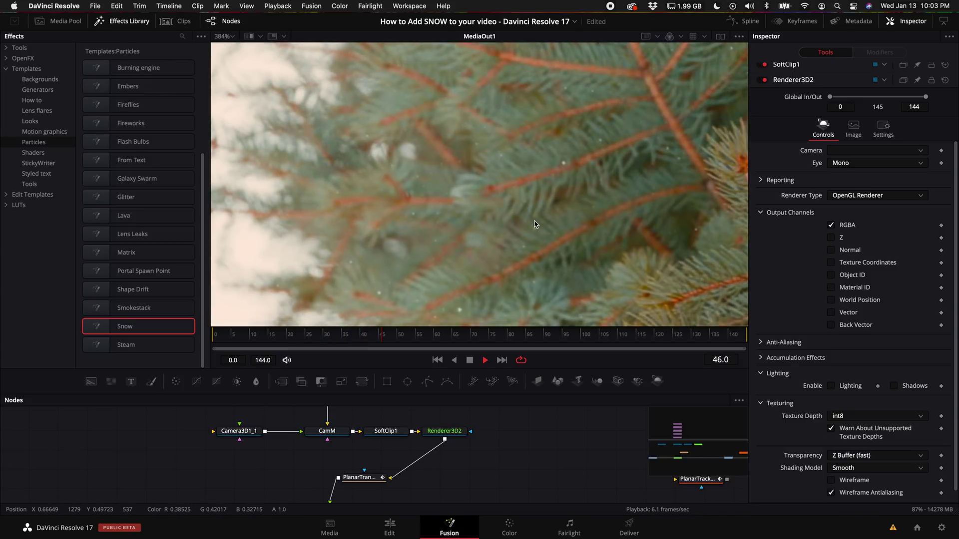
scroll(534, 223, down, 7)
scroll(535, 222, up, 1)
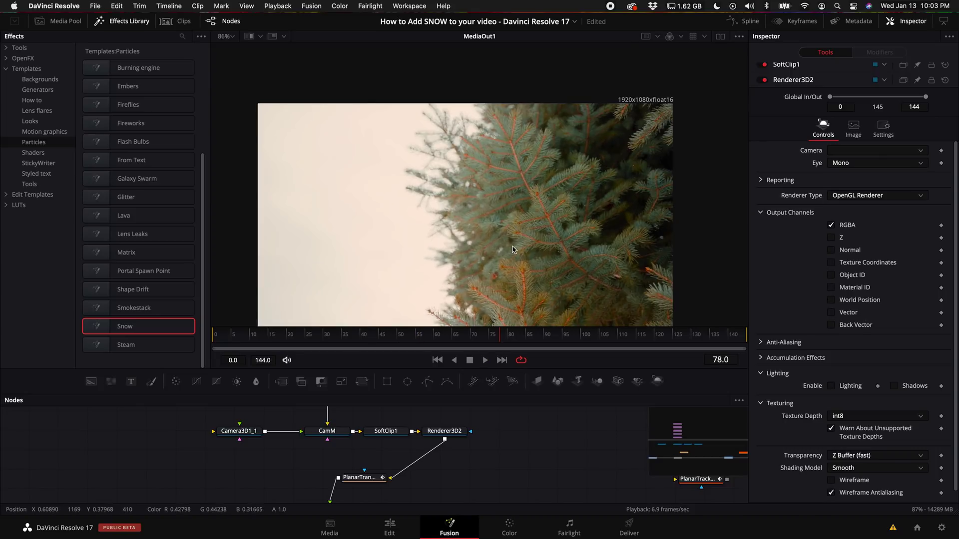
scroll(542, 231, down, 2)
scroll(539, 219, up, 2)
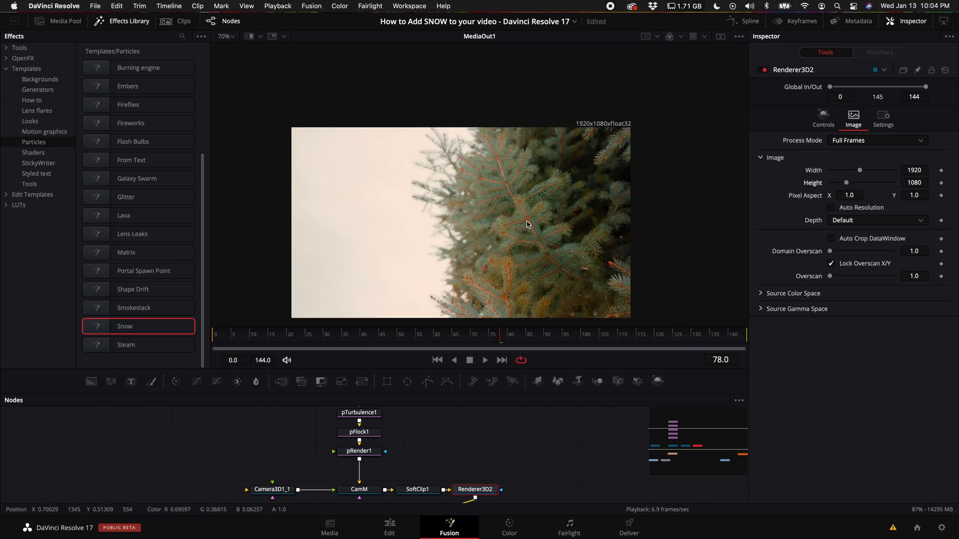
scroll(359, 449, up, 3)
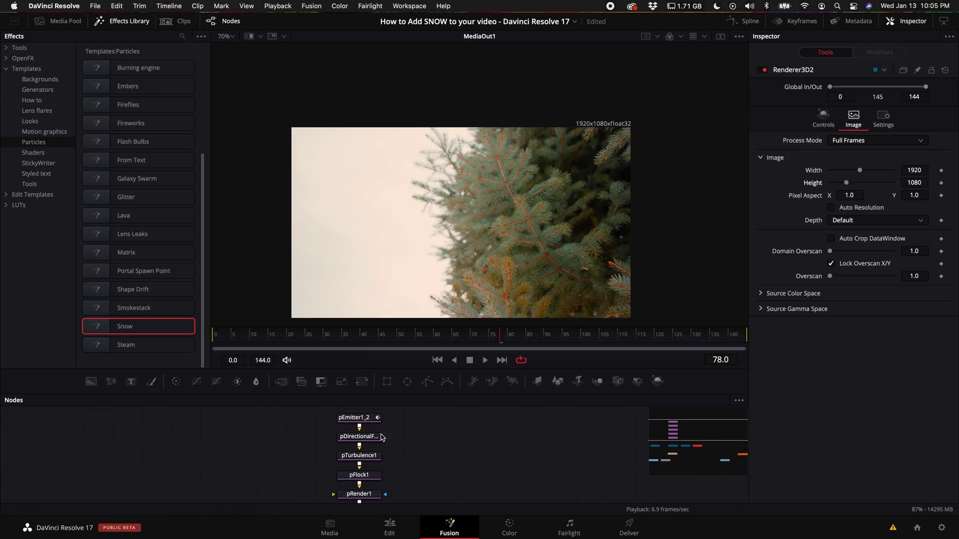
Raise pEmitter1_2's Style Size to 0.0669 and preview the larger flakes
click(354, 426)
click(853, 105)
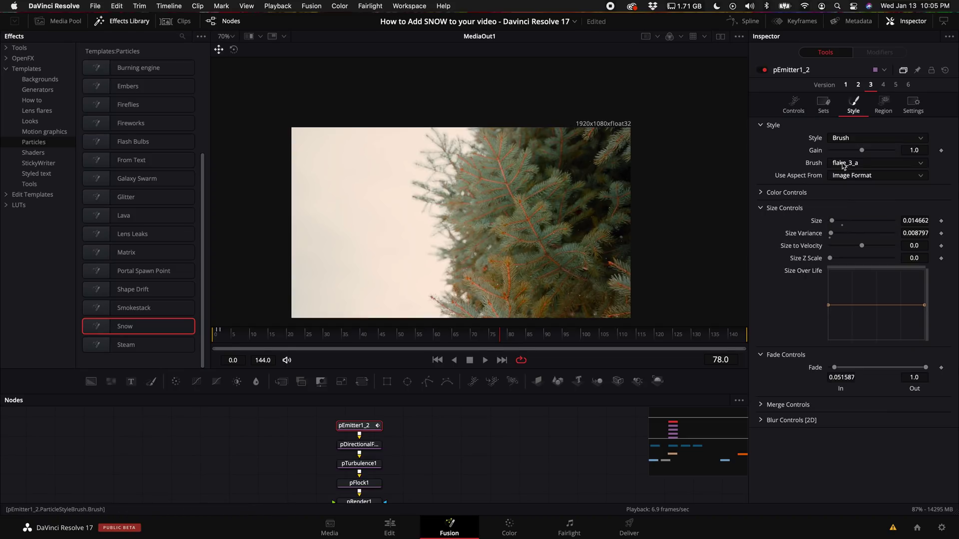
drag(832, 224, 839, 222)
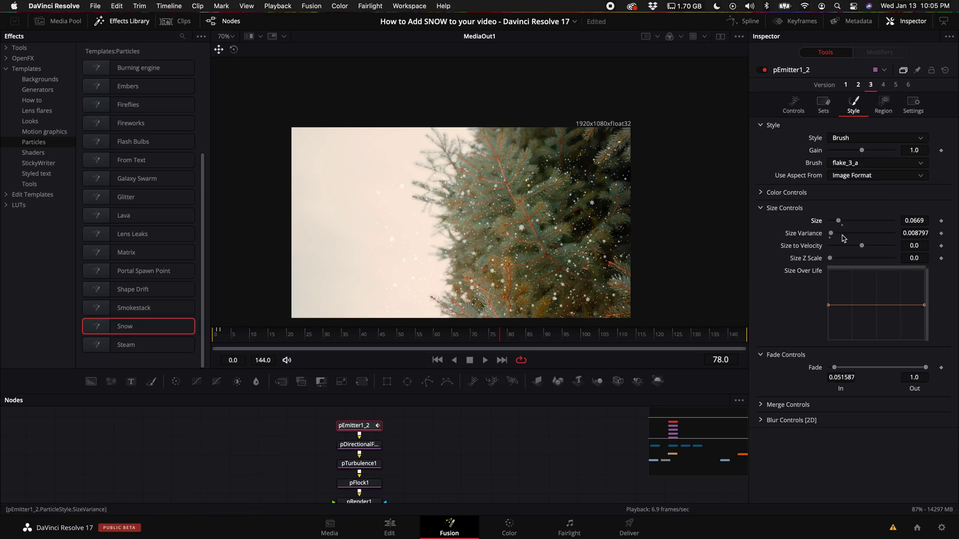
scroll(335, 208, up, 1)
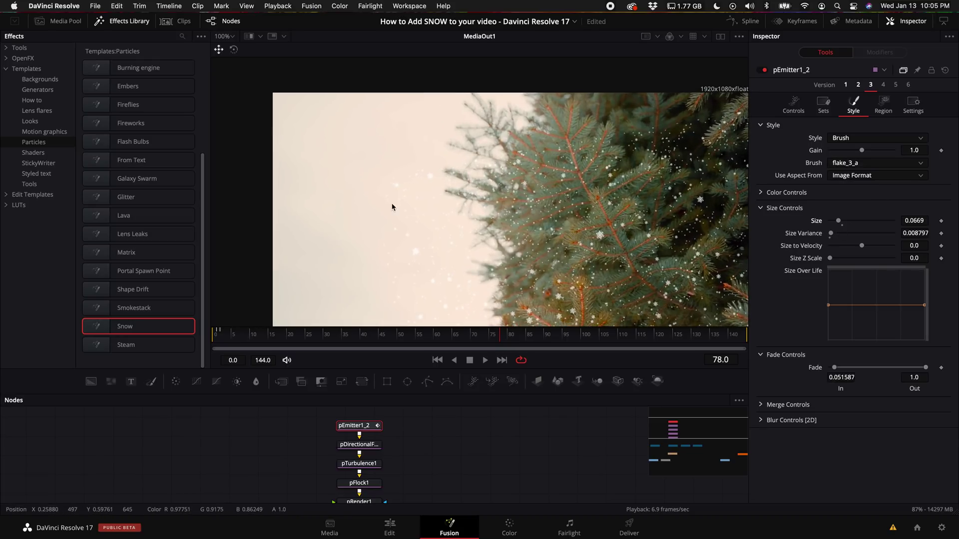
scroll(399, 202, down, 1)
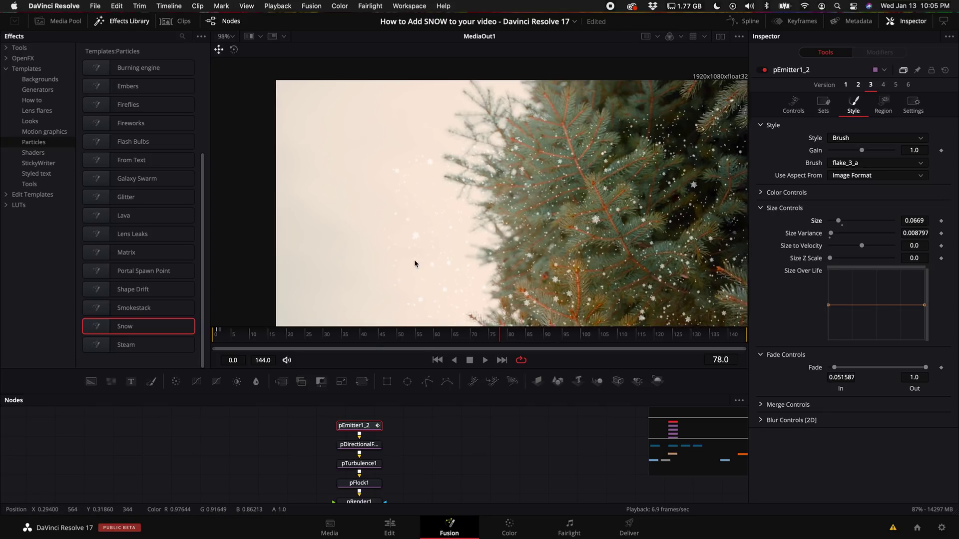
scroll(415, 263, down, 1)
key(space)
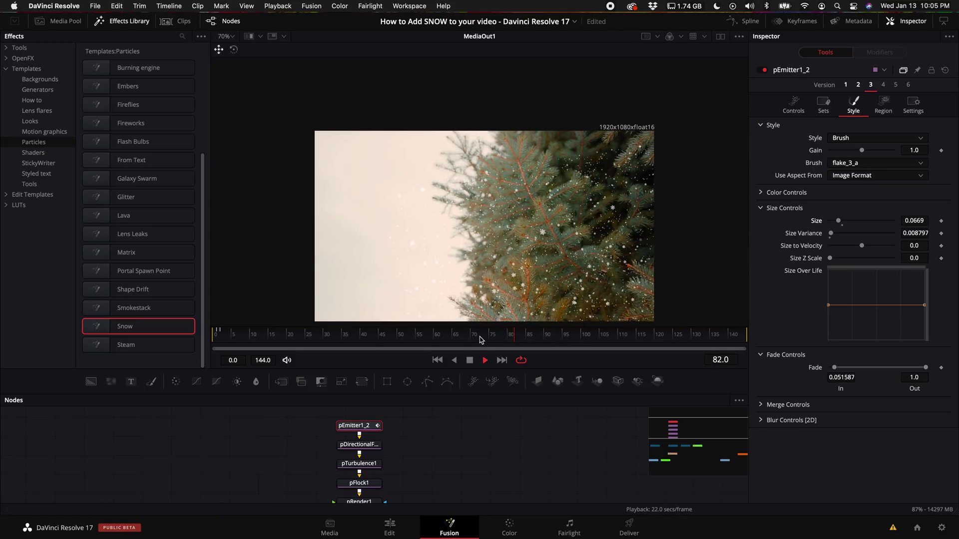
key(space)
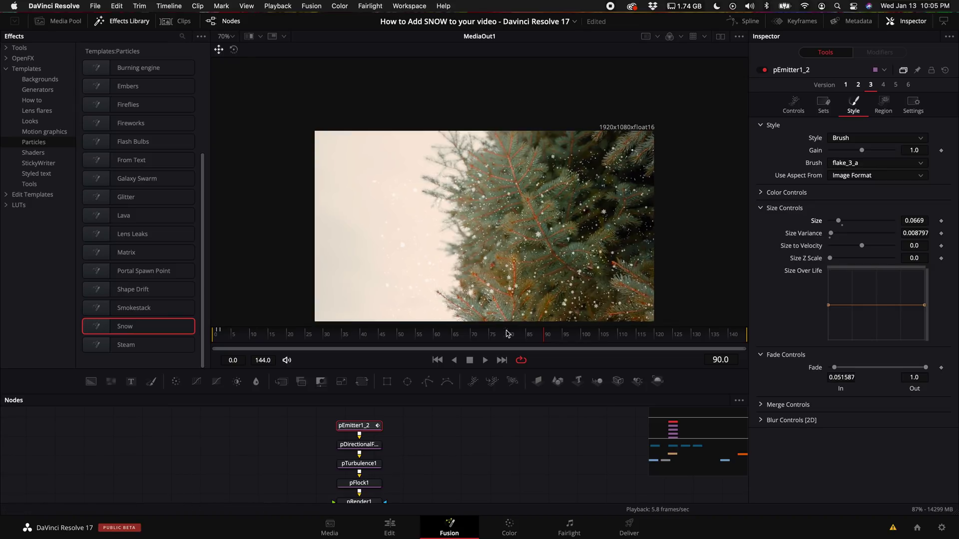
scroll(491, 469, down, 3)
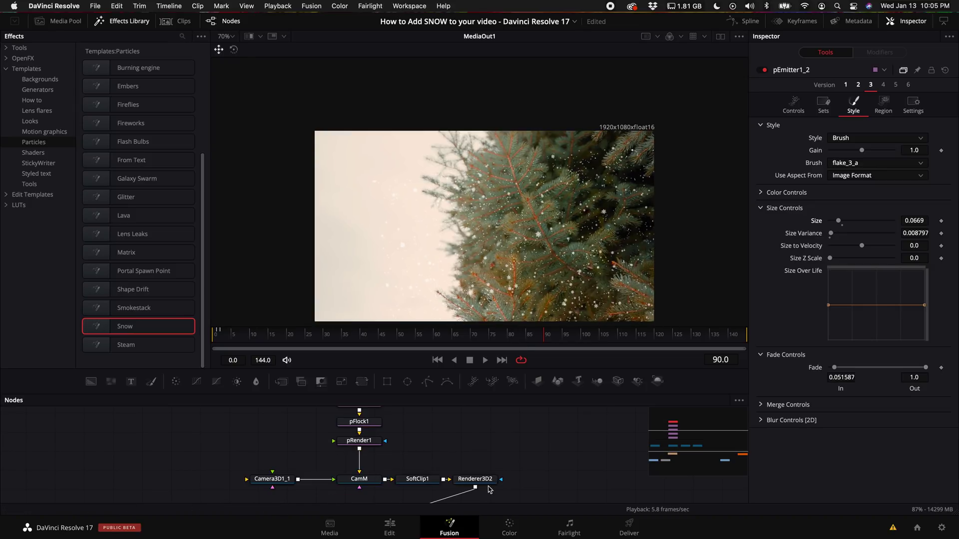
Set Renderer3D2's image Width and Height to 2484 by 1839 and play the snow
click(482, 480)
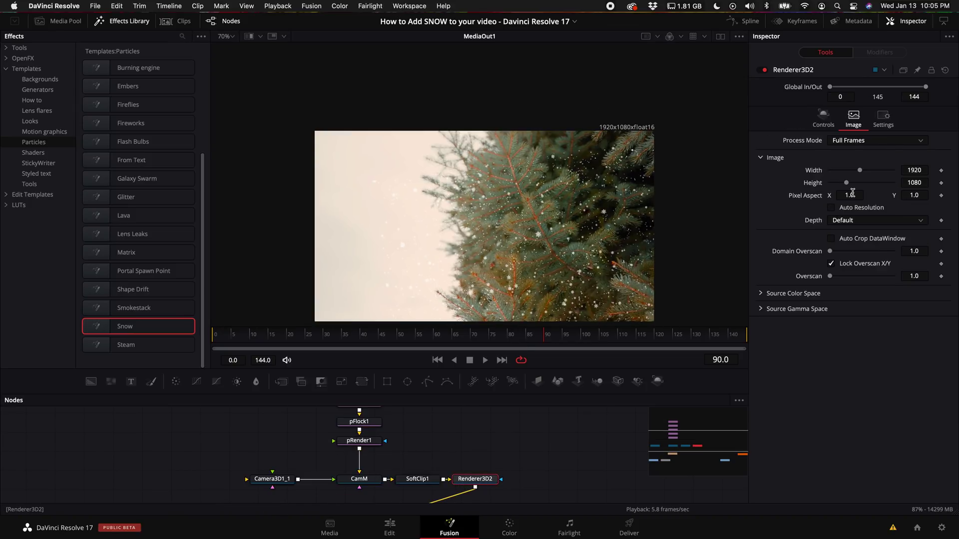
drag(857, 172, 877, 184)
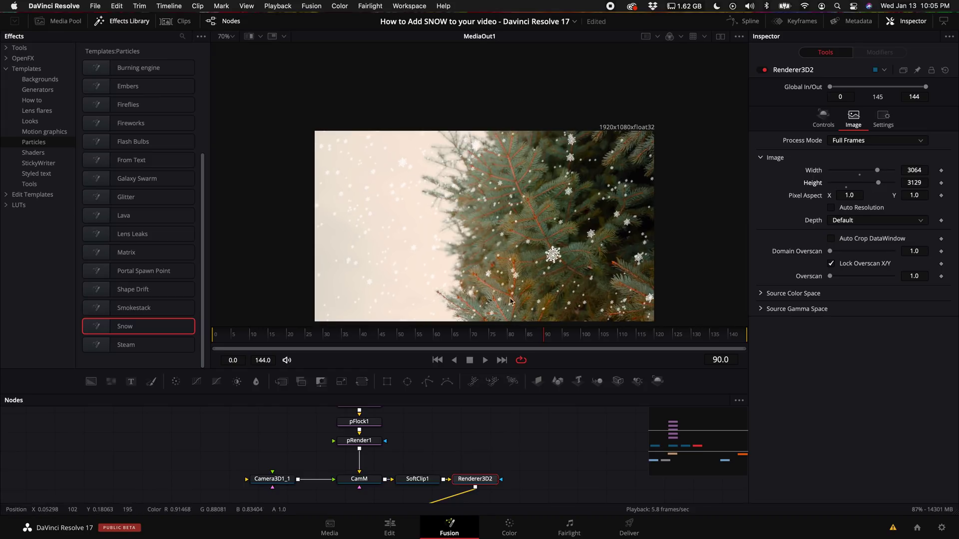
mouse_move(877, 182)
mouse_down()
mouse_move(839, 190)
mouse_move(869, 172)
mouse_up()
key(space)
key(space)
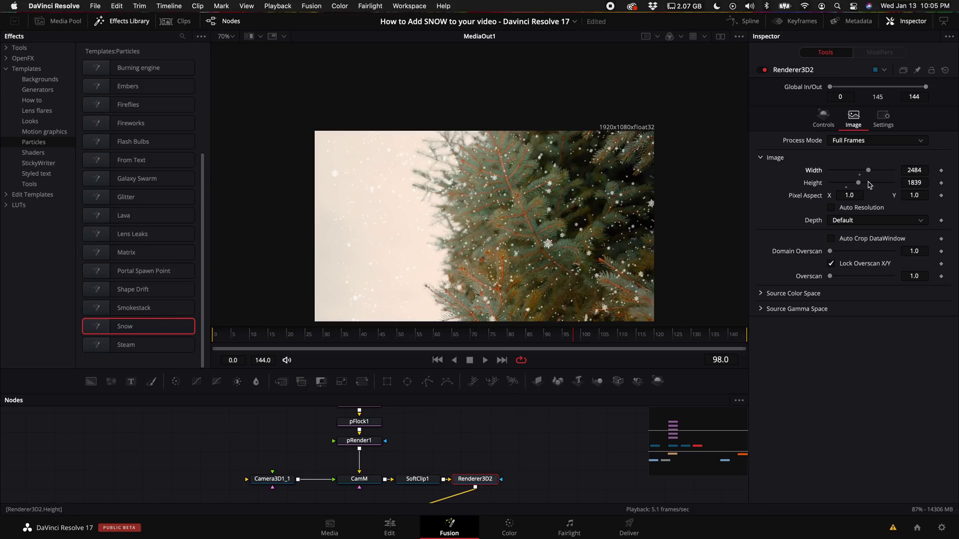
scroll(433, 455, up, 3)
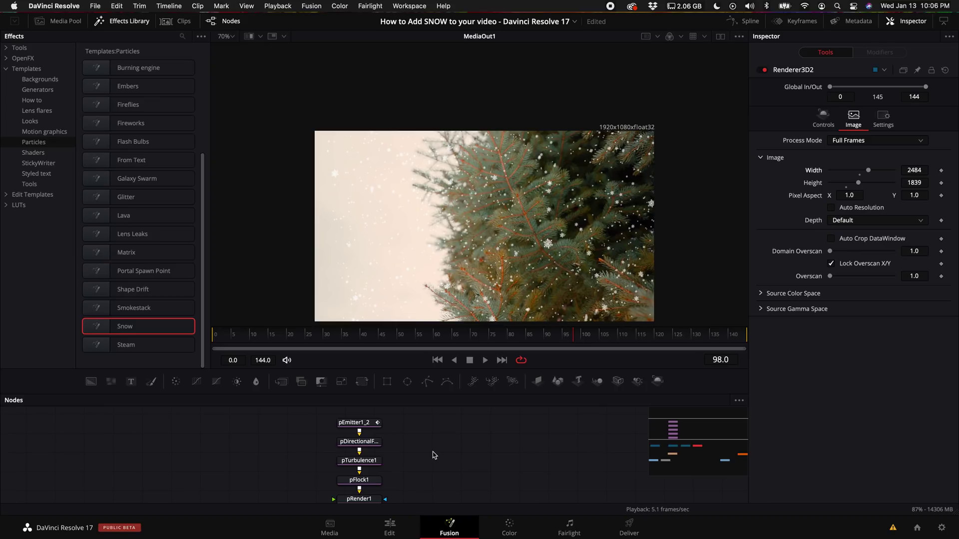
click(364, 423)
Review pEmitter1_2, pDirectionalForce, pTurbulence1 and pFlock1 settings, then play the snow from the start
click(793, 105)
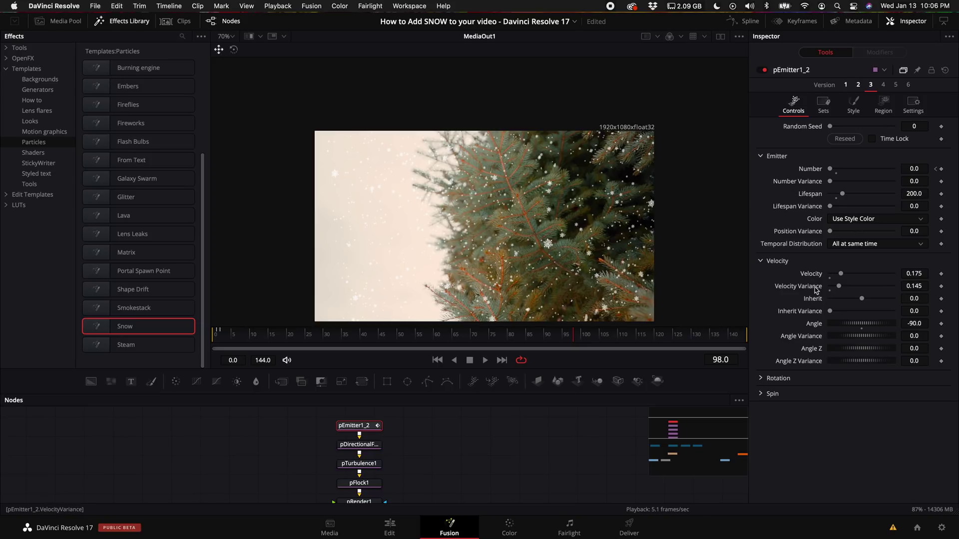
click(366, 448)
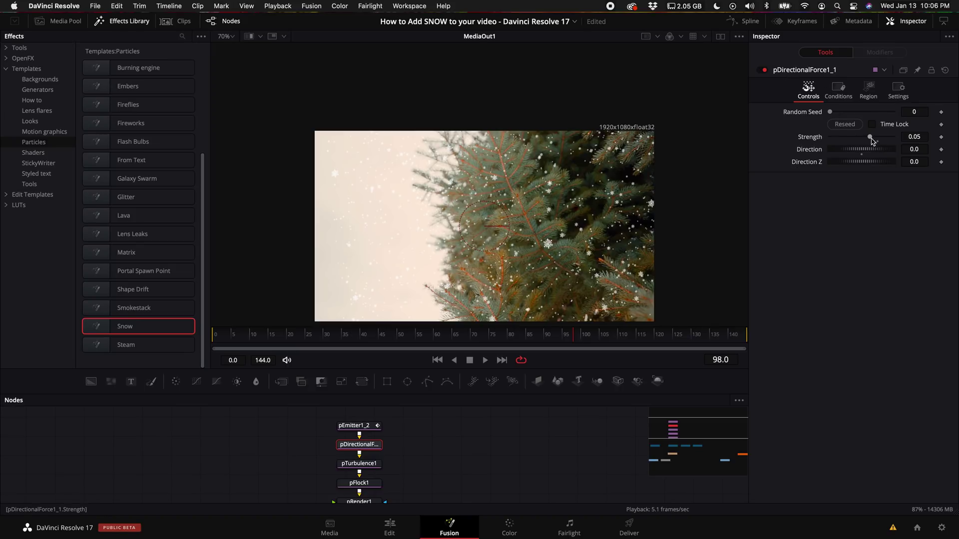
click(369, 465)
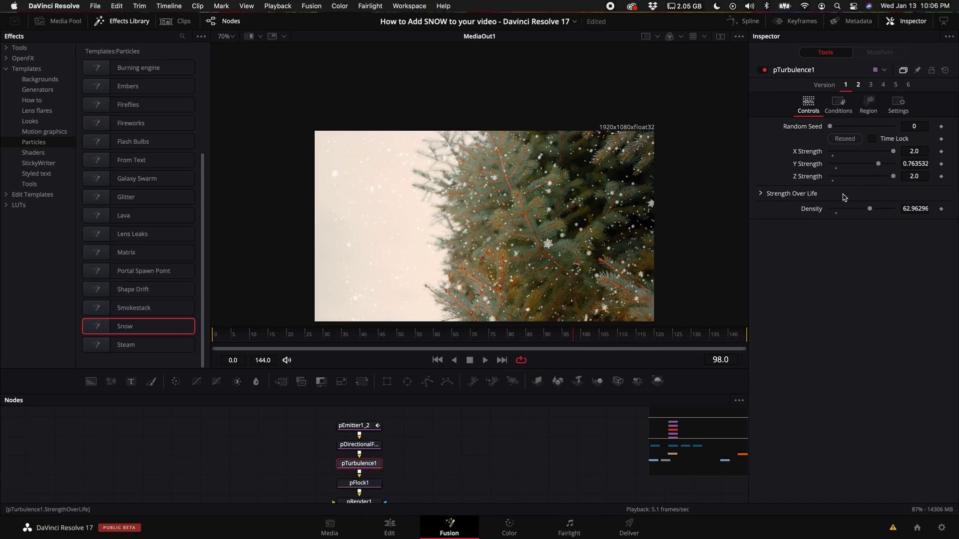
click(359, 483)
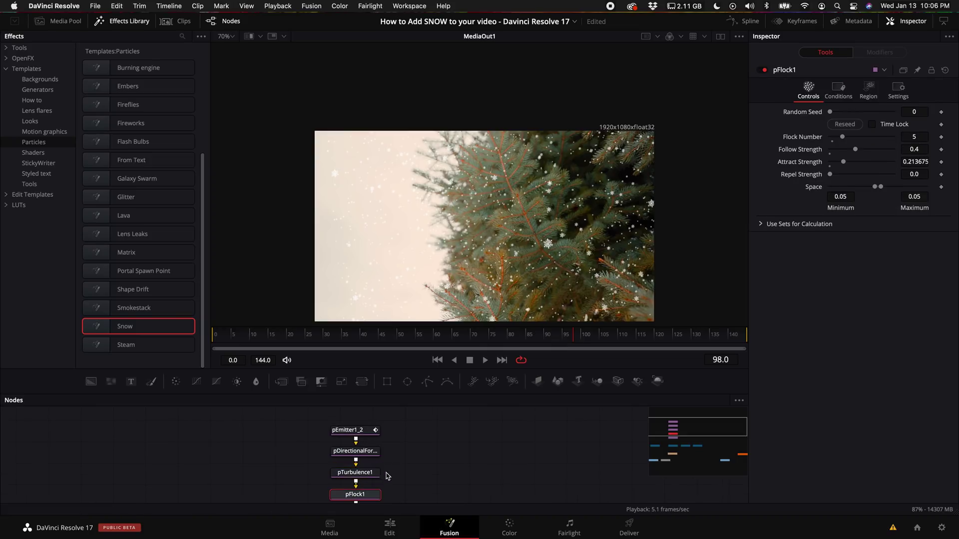
drag(403, 496, 320, 423)
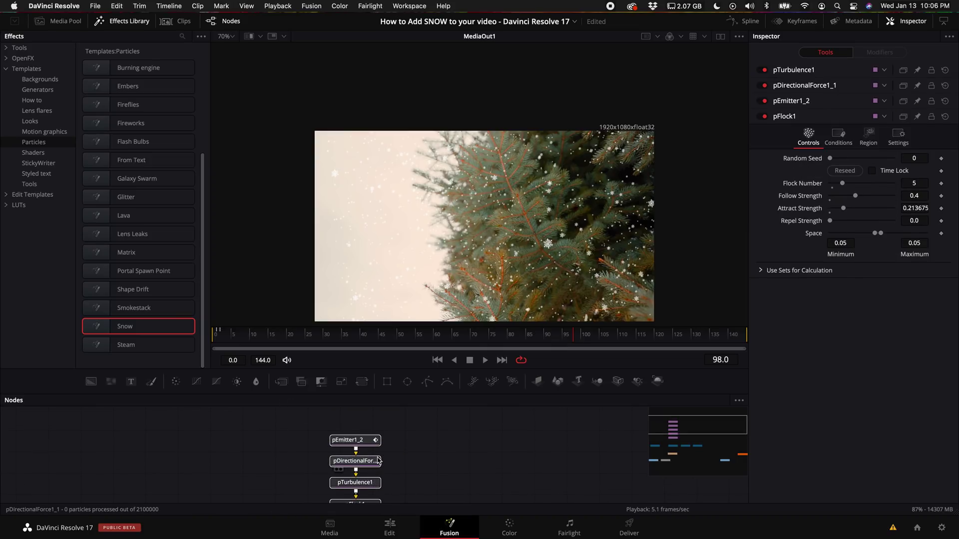
scroll(422, 456, down, 1)
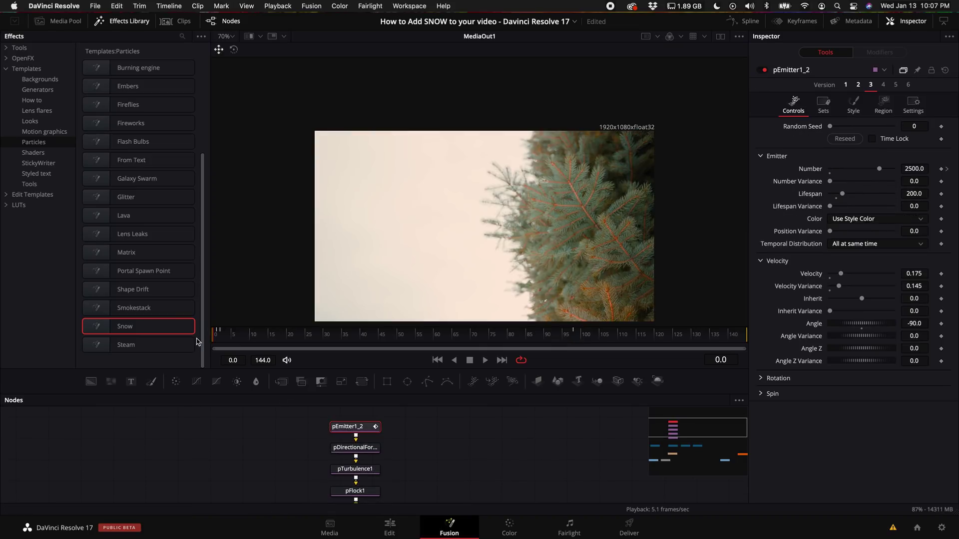
key(space)
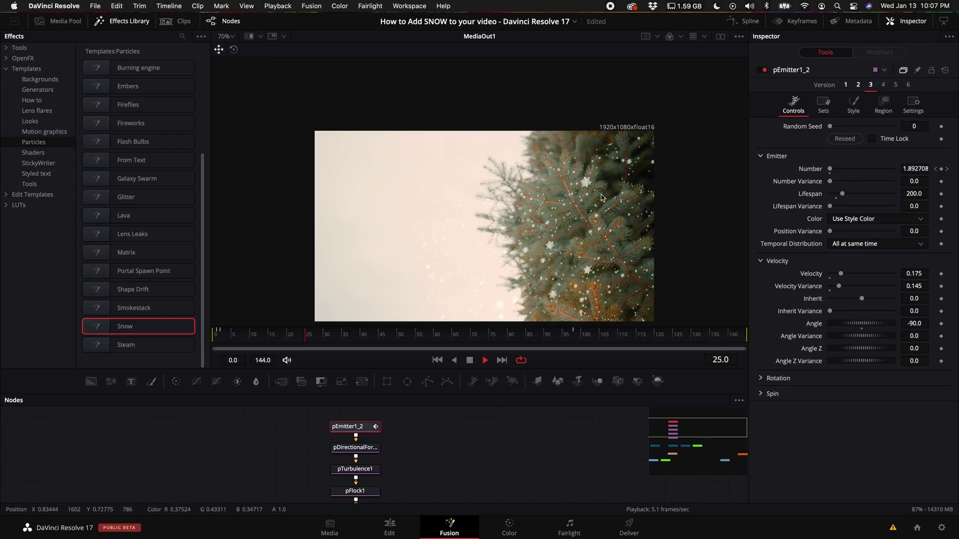
Set pEmitter1_2's Fade In to 0.0 under Style > Fade Controls and play back to check
key(space)
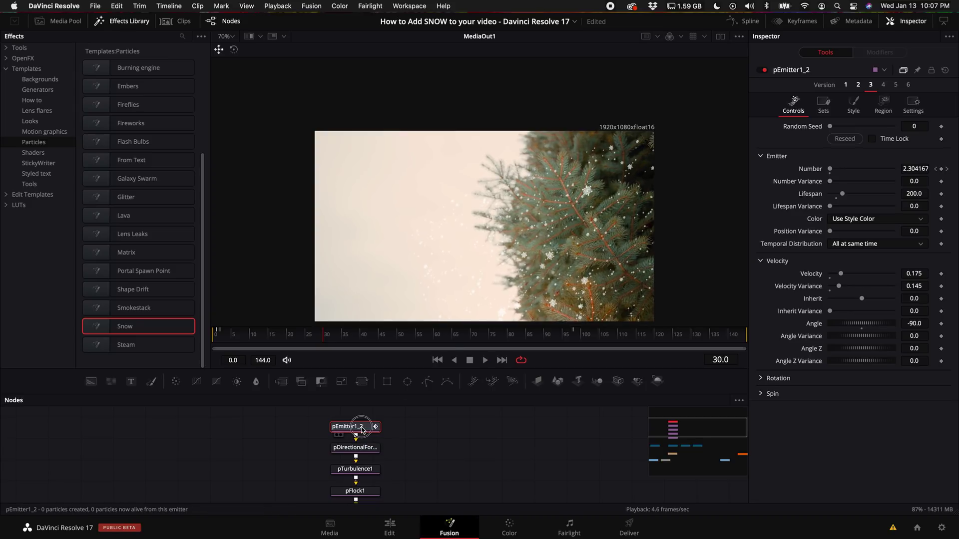
drag(362, 430, 363, 428)
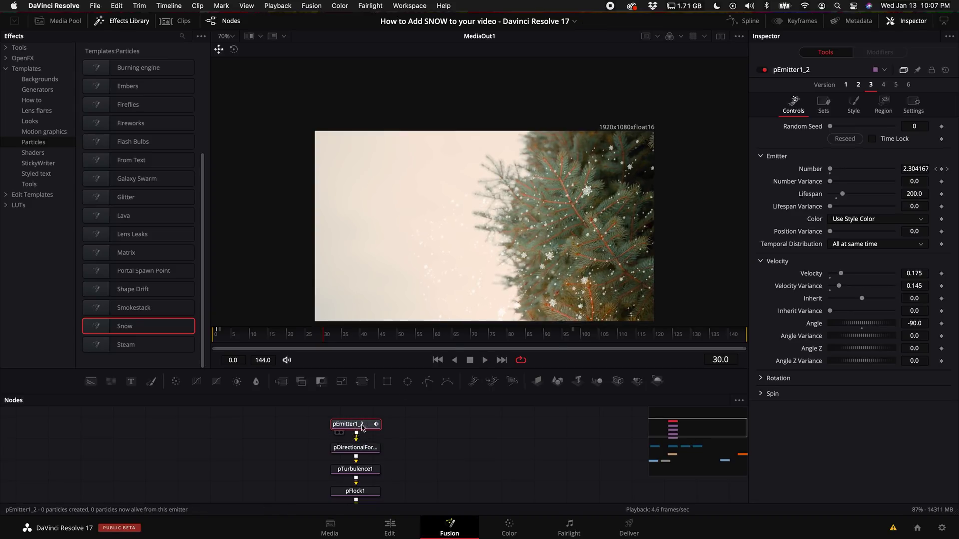
click(854, 105)
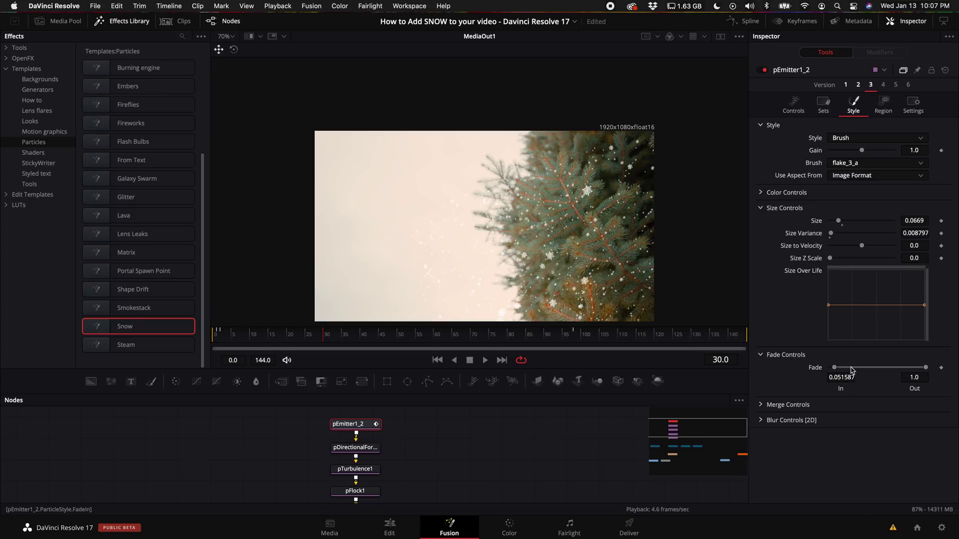
drag(835, 368, 803, 369)
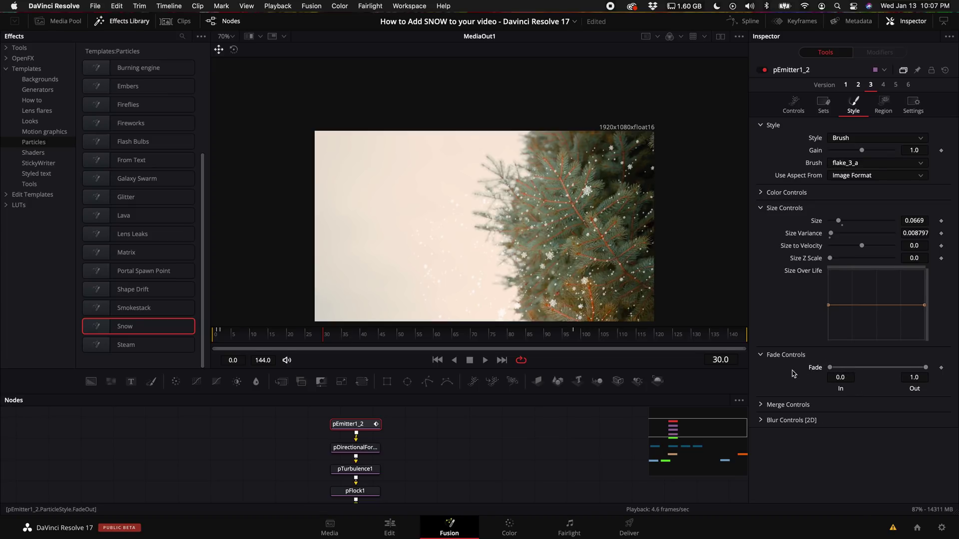
key(space)
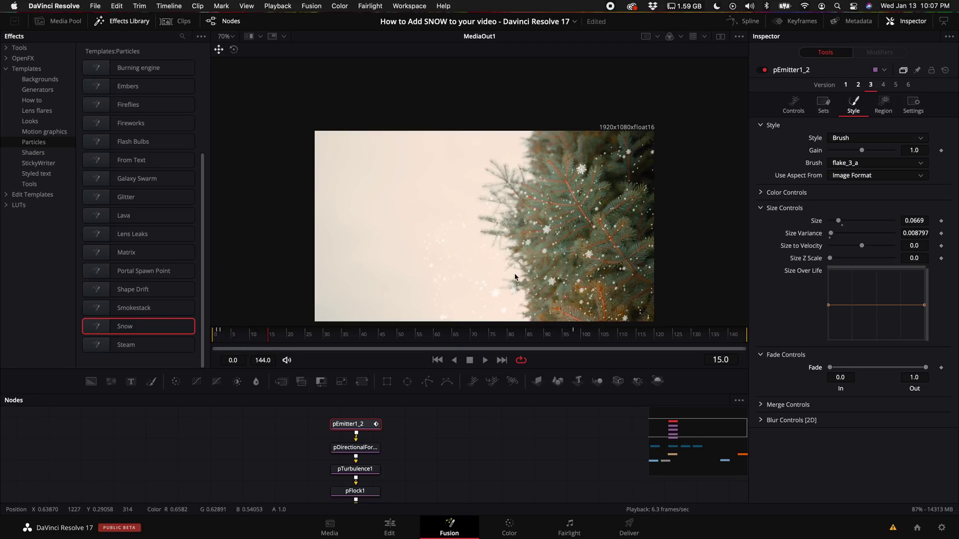
key(space)
scroll(422, 426, down, 5)
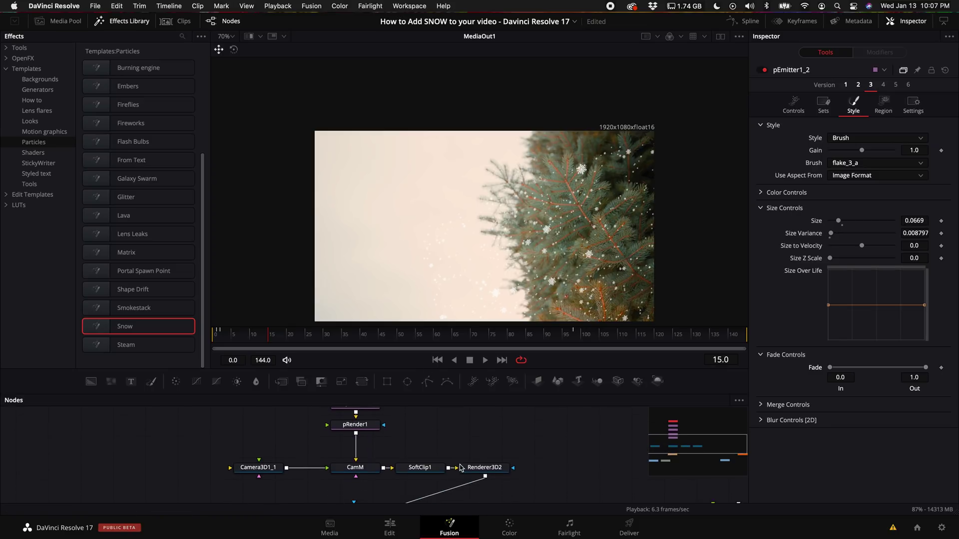
Raise Renderer3D2 Width to 2903, then set emitter Size 0.0827 and Size Variance 0.0591
click(484, 462)
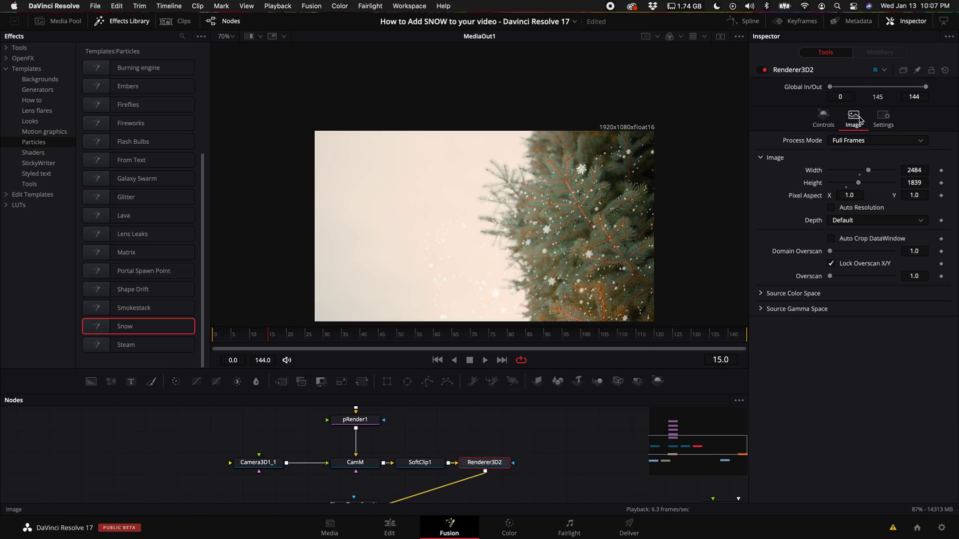
drag(867, 170, 914, 184)
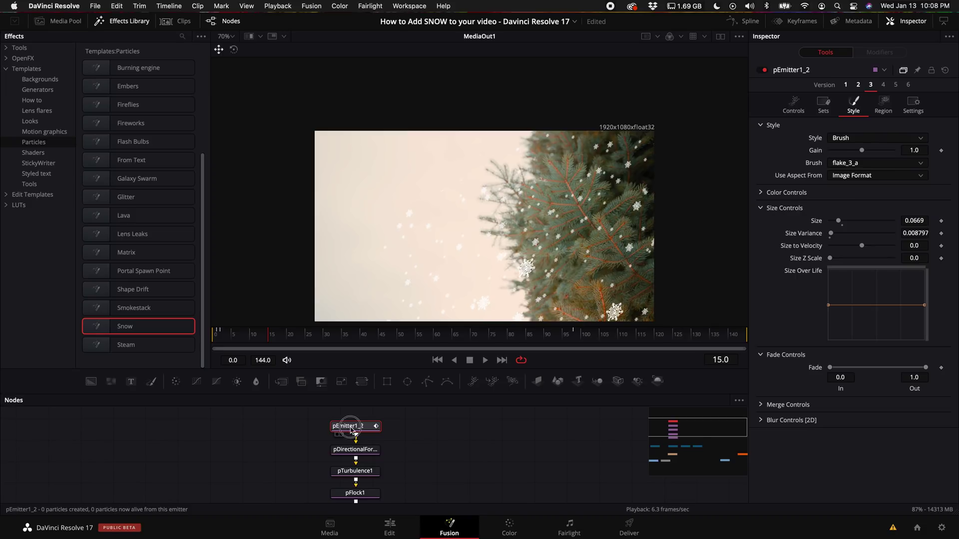
drag(839, 223, 833, 234)
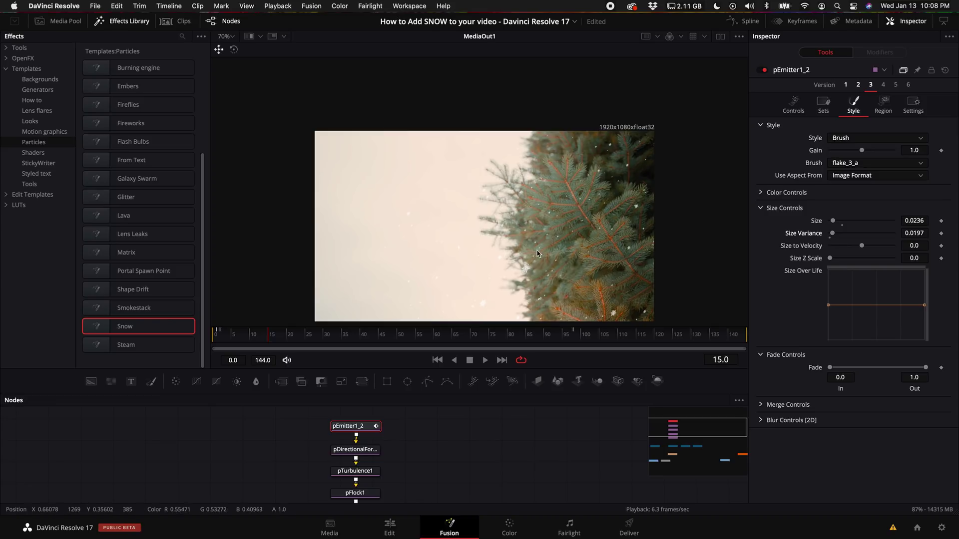
click(832, 234)
mouse_move(833, 235)
mouse_down()
mouse_move(832, 223)
mouse_move(842, 225)
mouse_up()
click(833, 222)
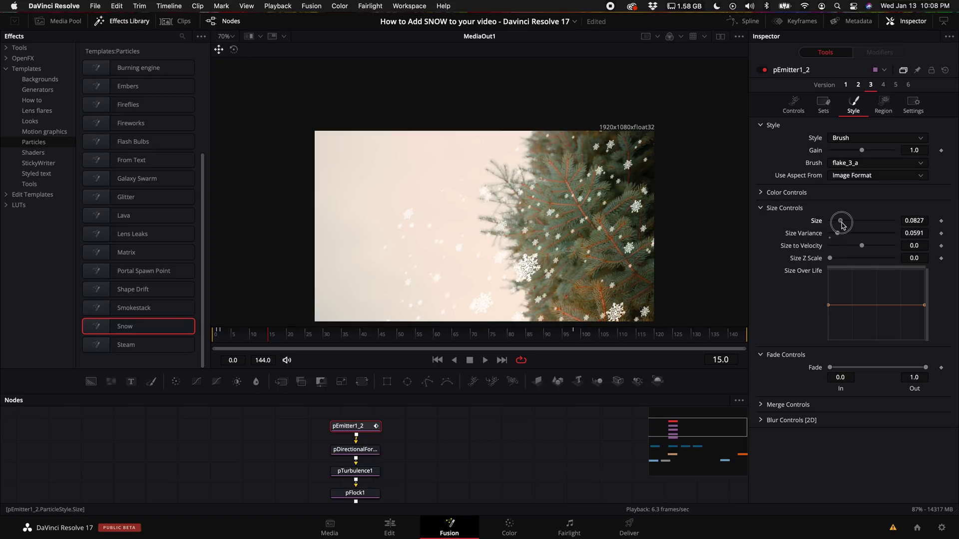
drag(843, 226, 833, 225)
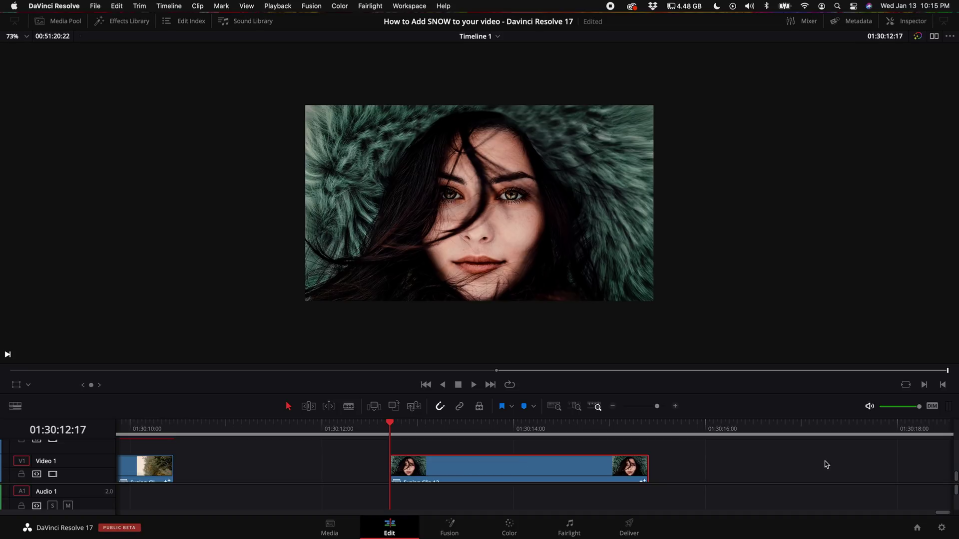
click(942, 529)
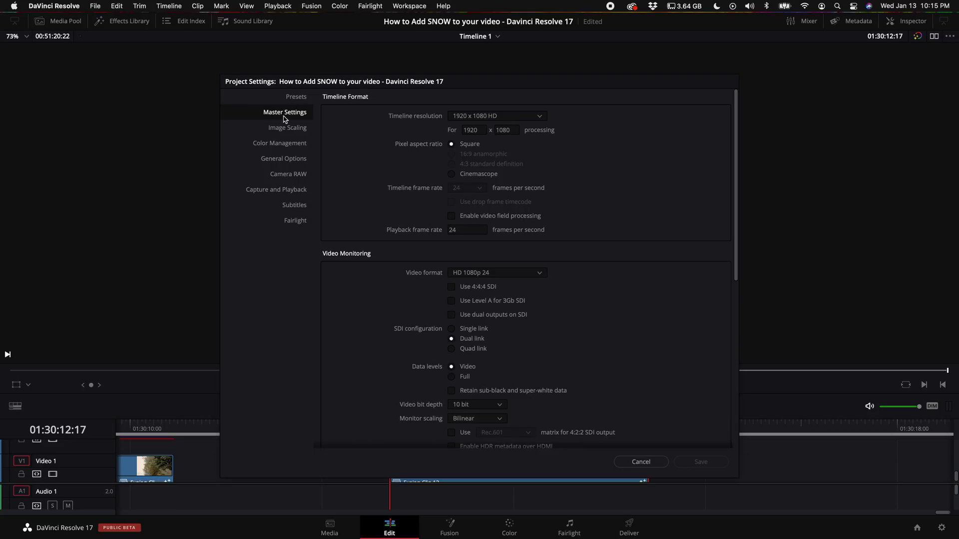
drag(482, 131, 440, 131)
click(516, 129)
drag(481, 129, 442, 131)
click(641, 462)
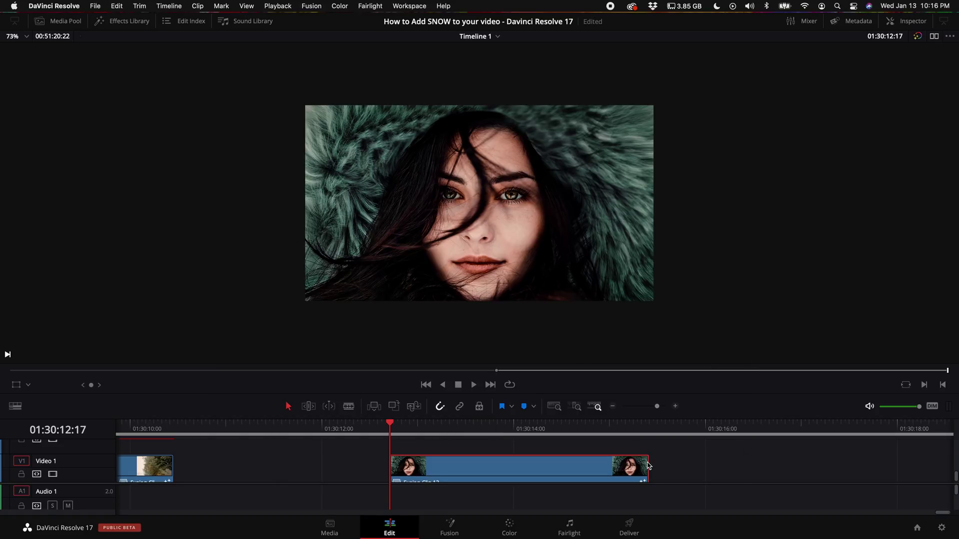
right_click(445, 468)
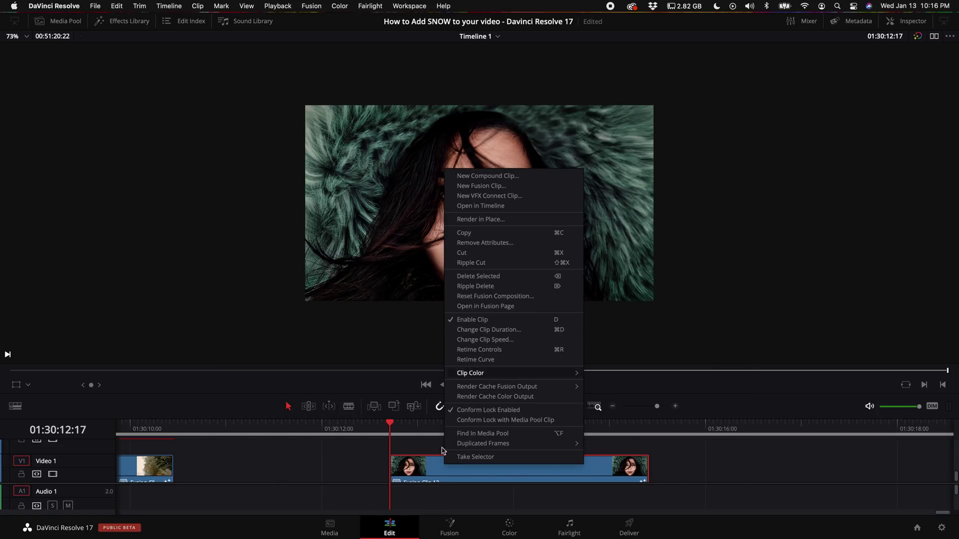
Open the portrait clip on the Fusion page and play the snow falling over the face
click(439, 402)
click(451, 533)
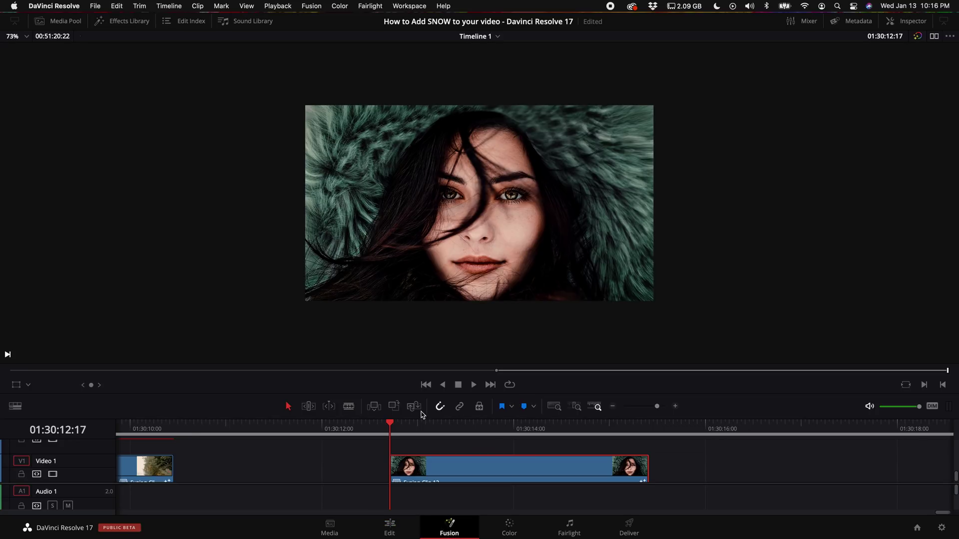
key(space)
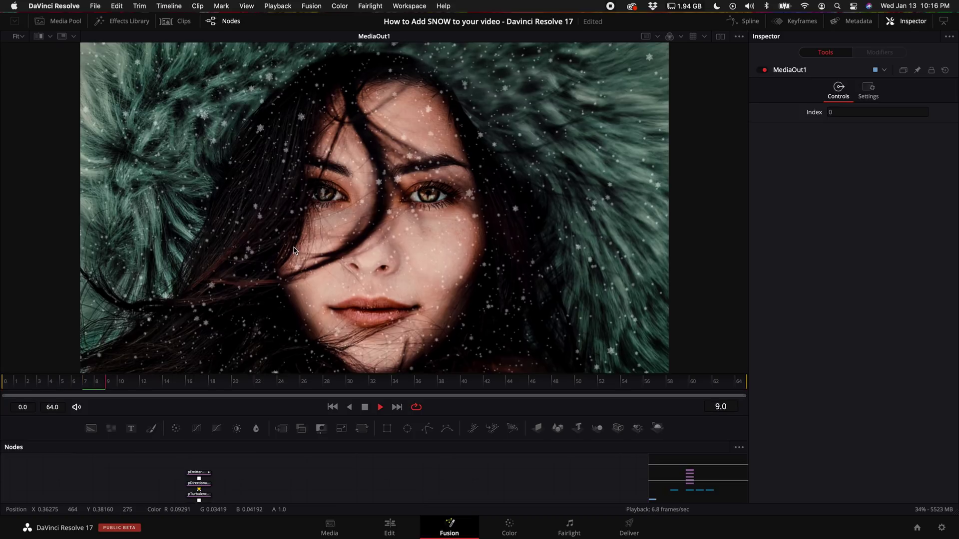